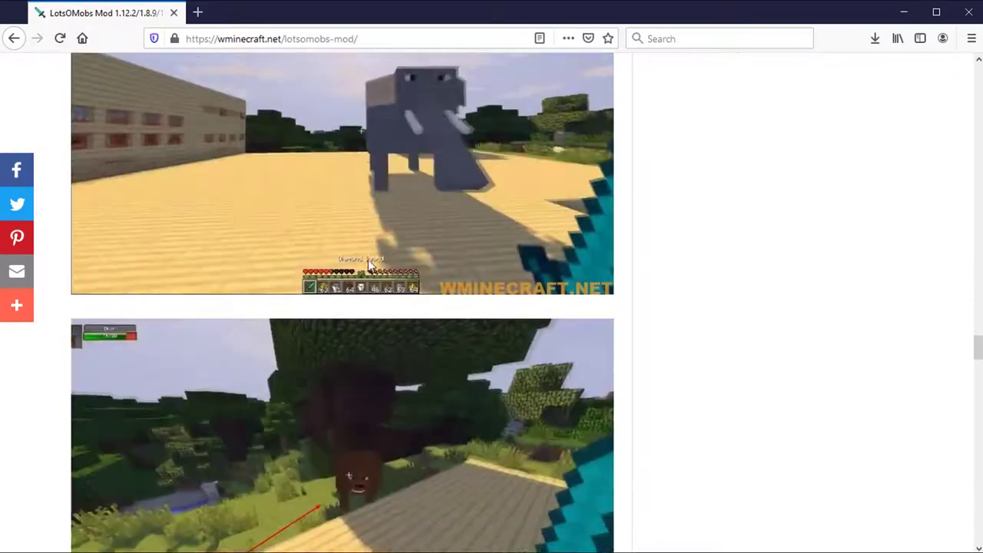
Download the Core module of LotsOMobs for Minecraft 1.9.0 from the mod page and save LotsOMobs-Mod-Core-1.9.0.jar.
scroll(366, 259, "down", 12)
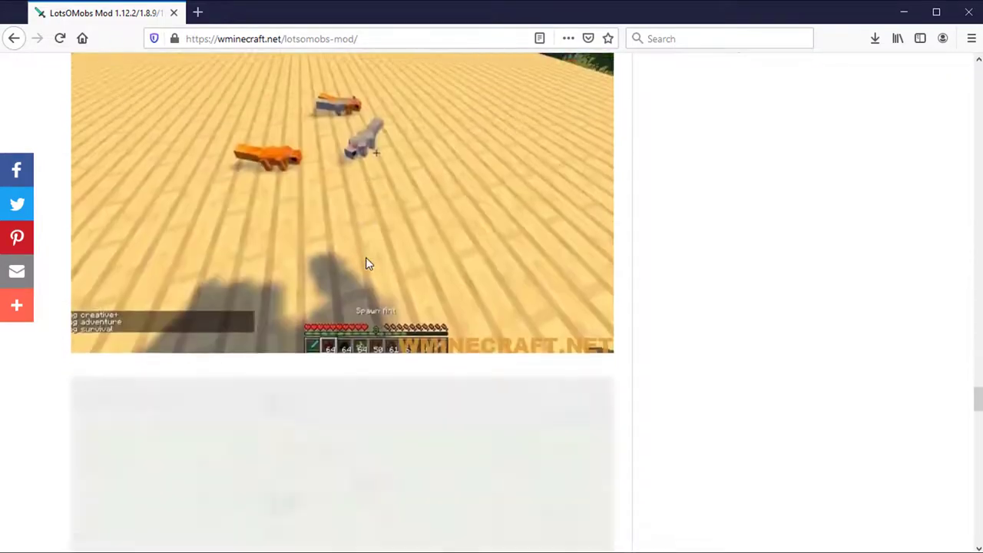
scroll(366, 262, "down", 5)
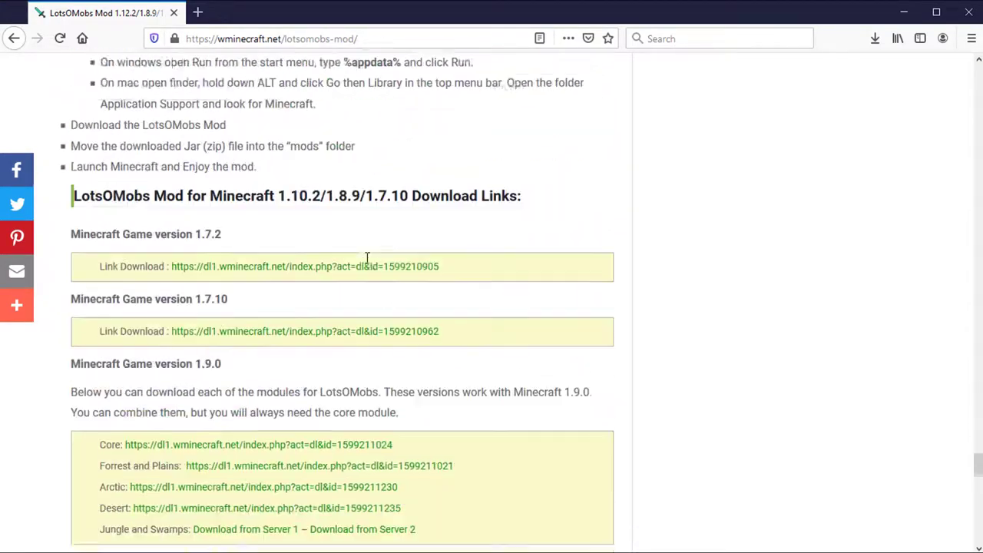
scroll(367, 259, "down", 4)
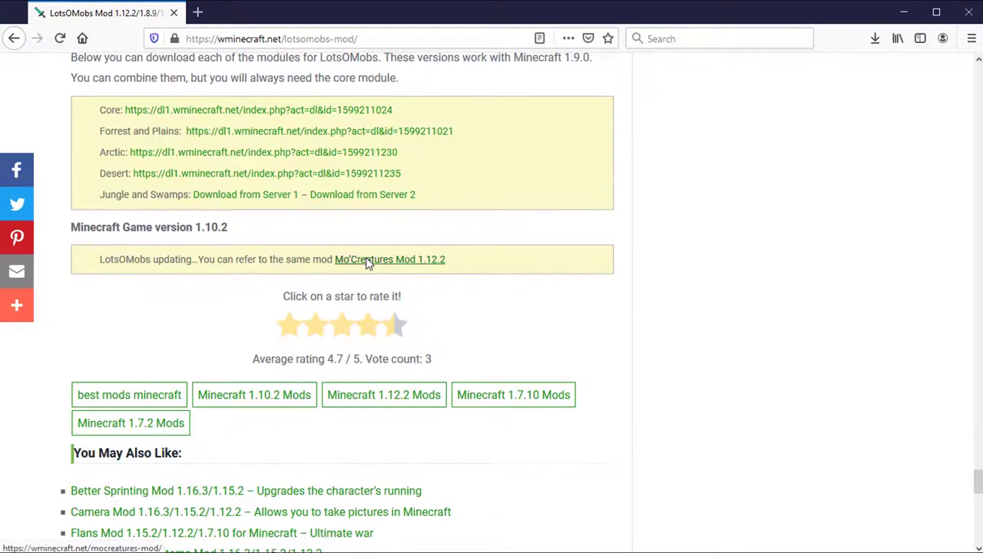
scroll(366, 262, "up", 2)
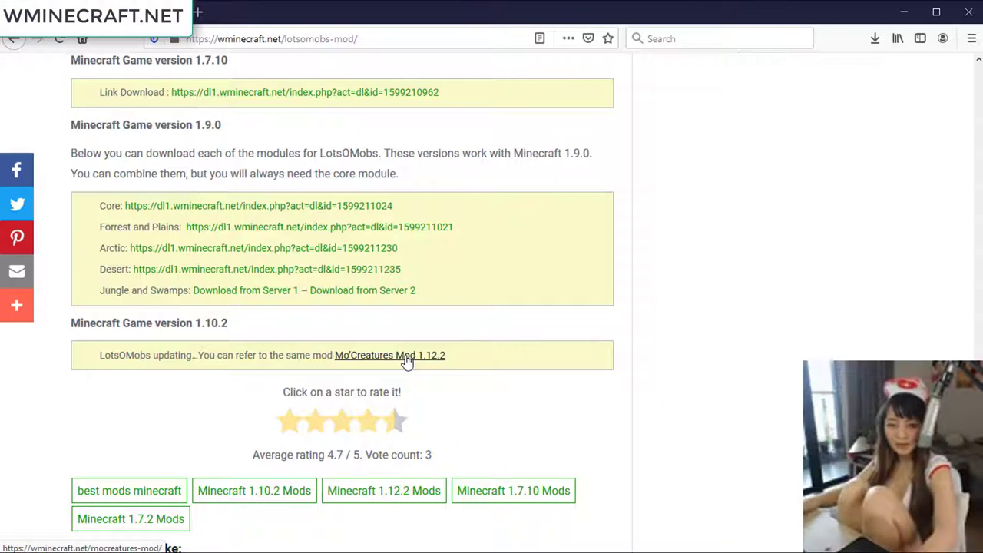
scroll(406, 362, "up", 1)
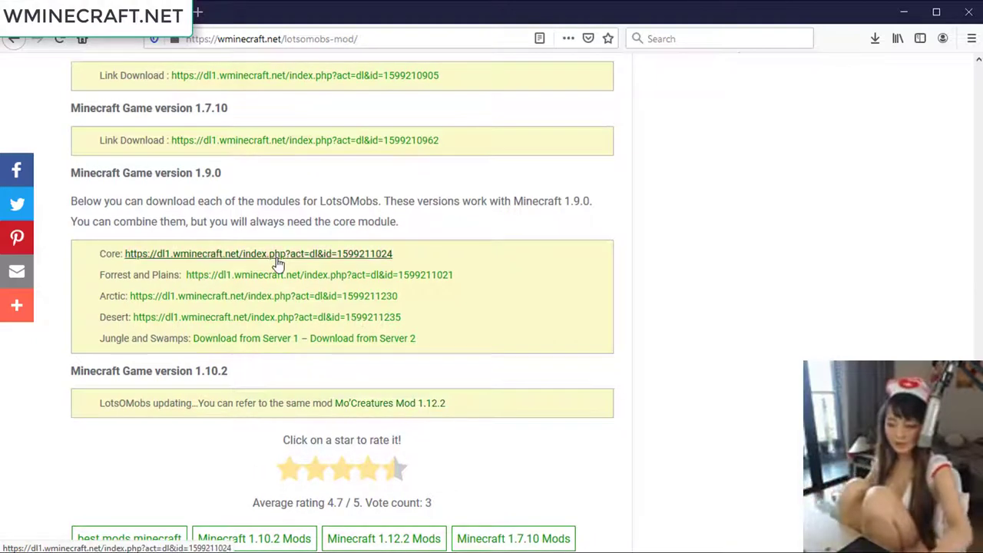
left_click(215, 254)
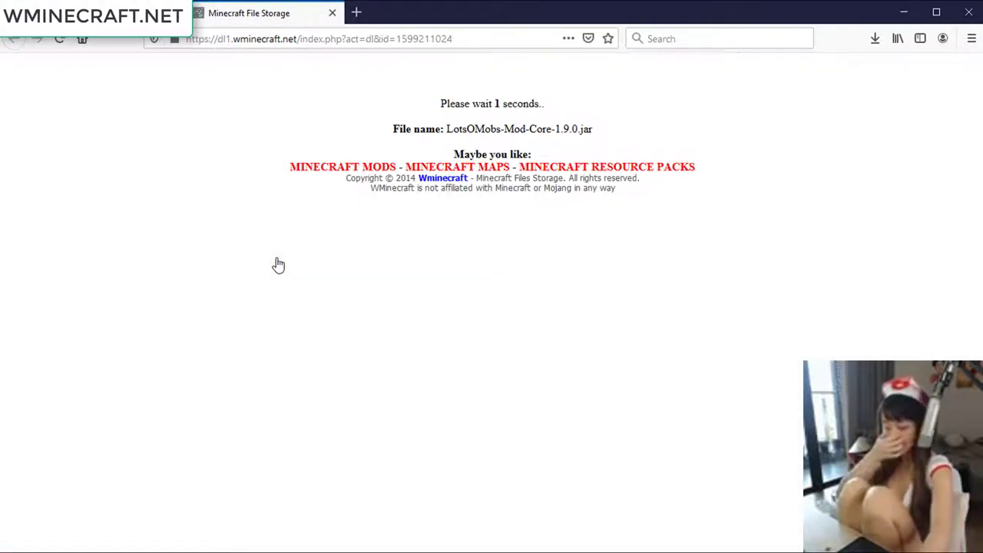
left_click(433, 134)
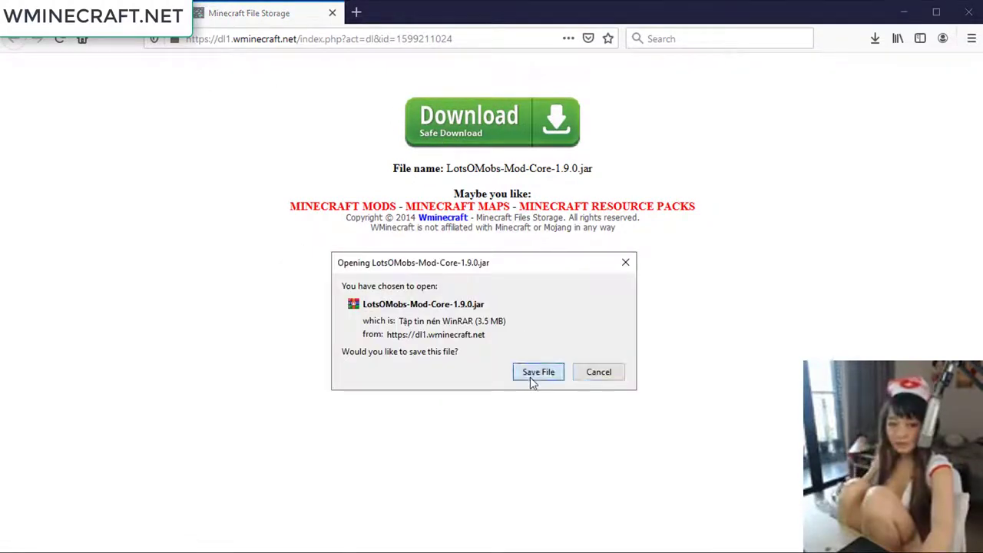
left_click(530, 376)
key("alt+Left")
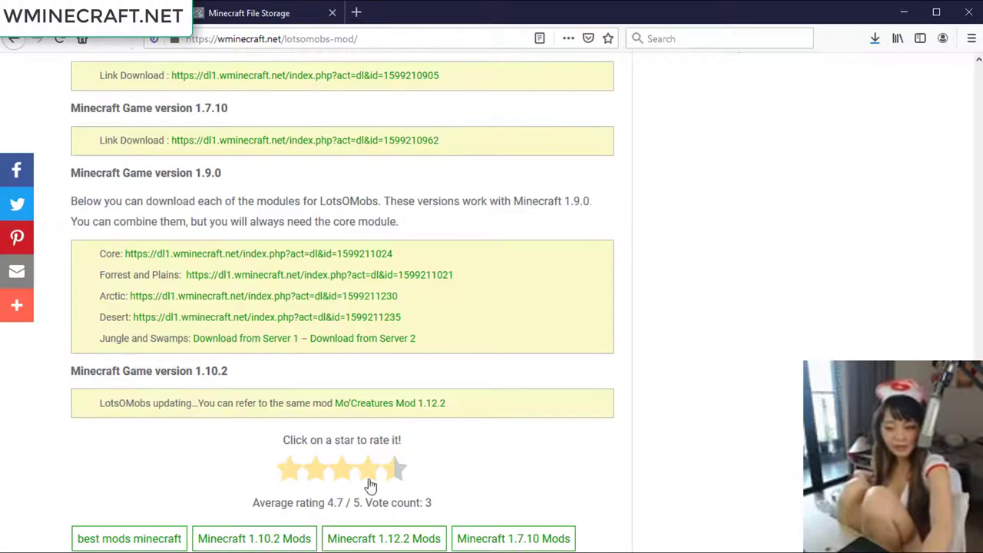
Open the linked Mo'Creatures Mod 1.12.2 page and highlight its title.
left_click(374, 404)
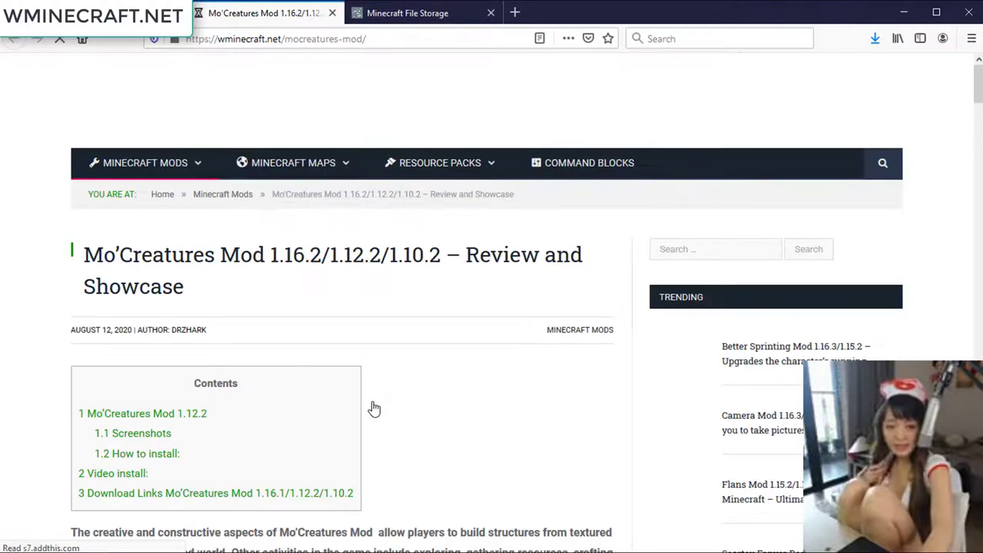
left_click_drag(85, 253, 281, 306)
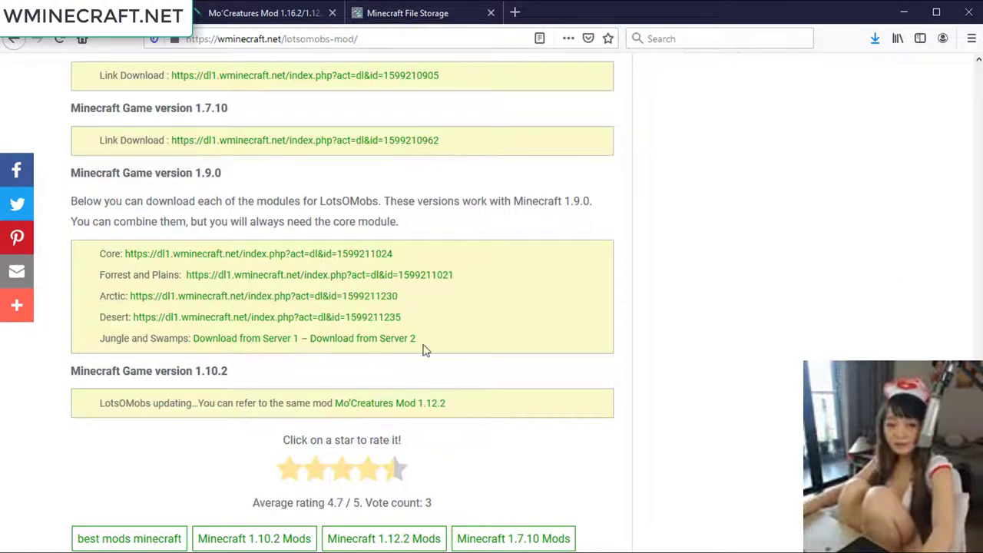
Return to the Minecraft File Storage page and save LotsOMobs-Mod-Core-1.9.0.jar again.
left_click(427, 16)
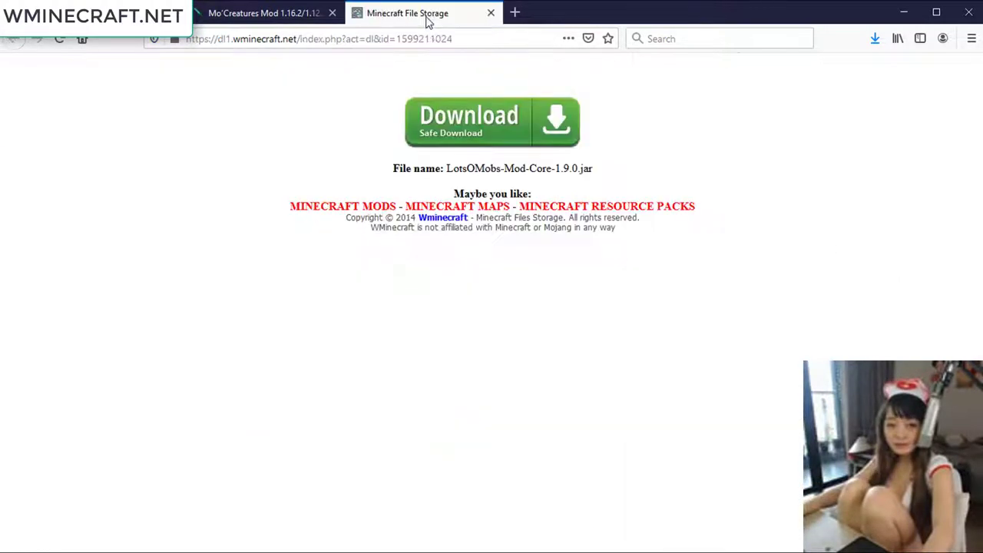
left_click(453, 136)
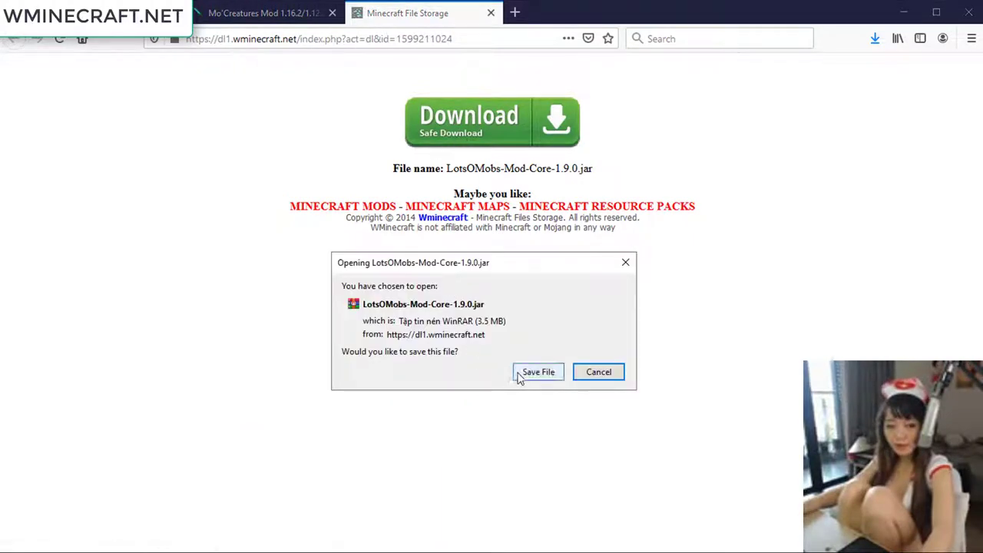
left_click(518, 375)
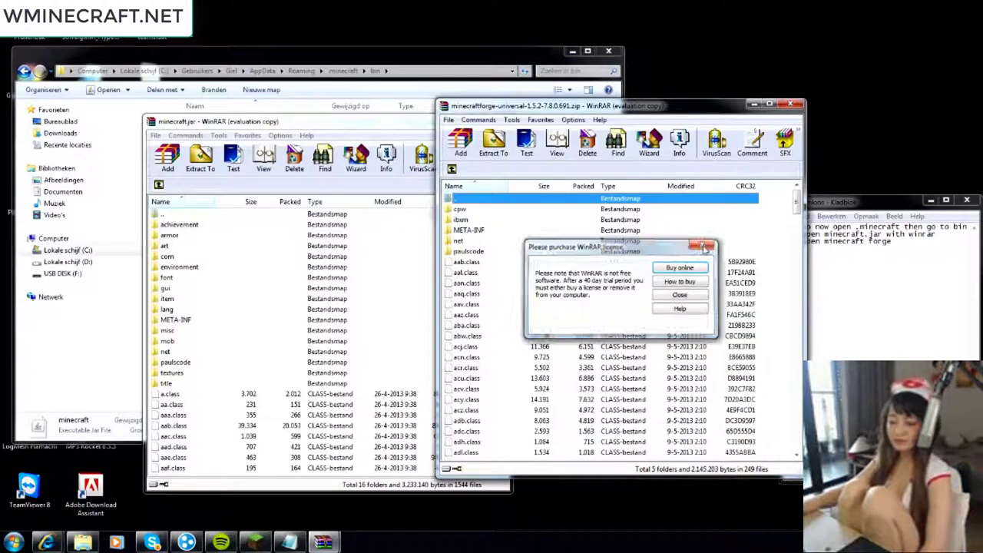
In WinRAR, try to add all files from the minecraftforge-universal archive to minecraft.jar.
left_click(701, 303)
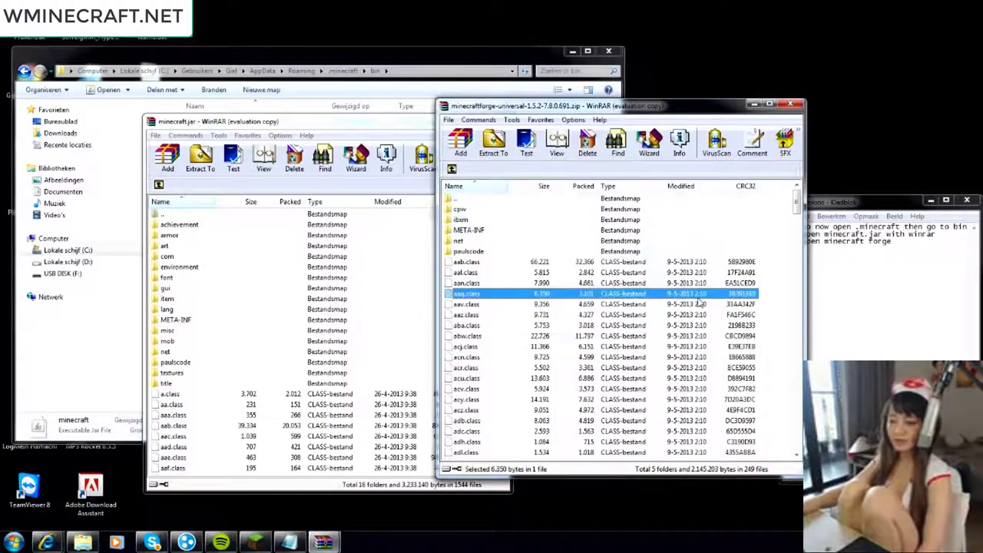
key("ctrl+a")
left_click_drag(700, 303, 376, 336)
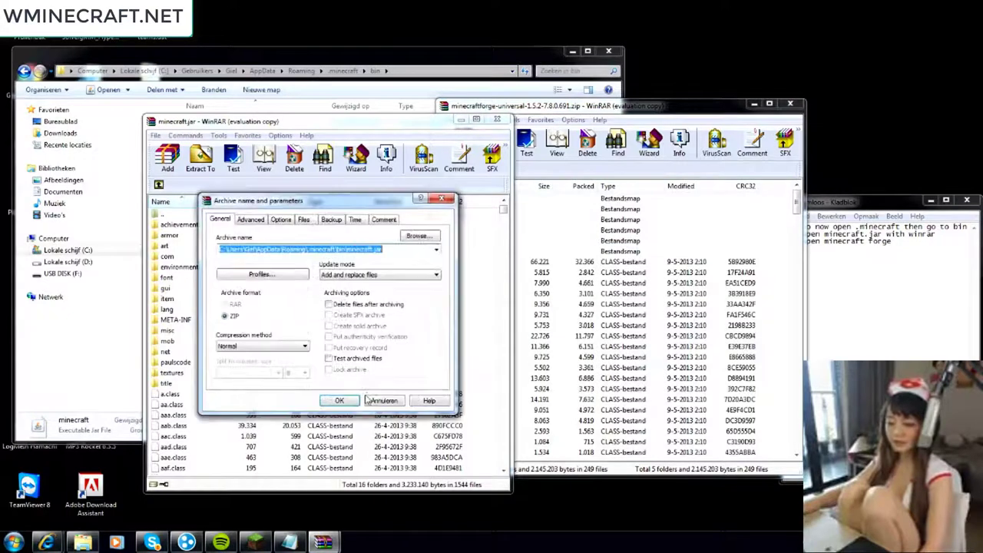
left_click(339, 400)
Clear the old instructions in Notepad and close the running Minecraft game together with the archive error window.
left_click_drag(893, 241, 764, 213)
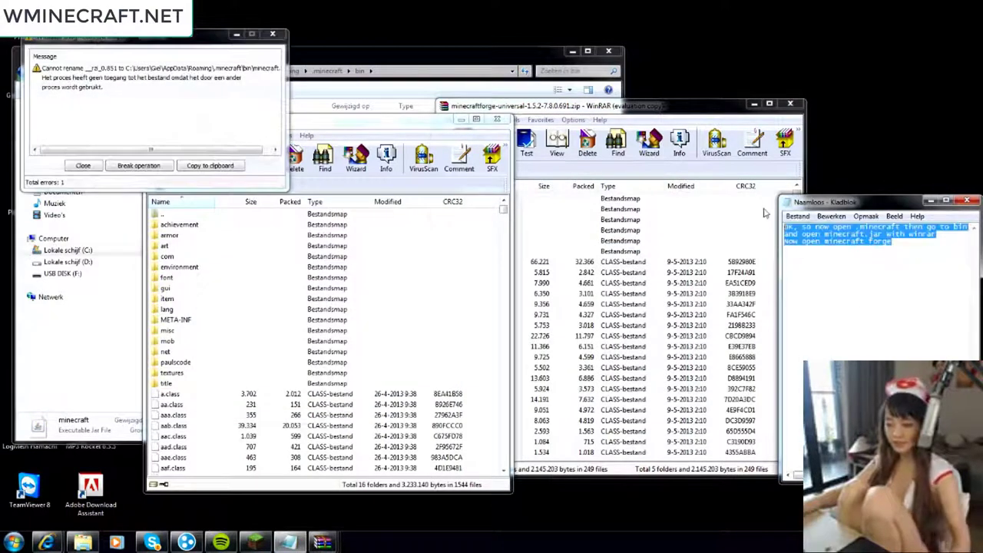
type("Di")
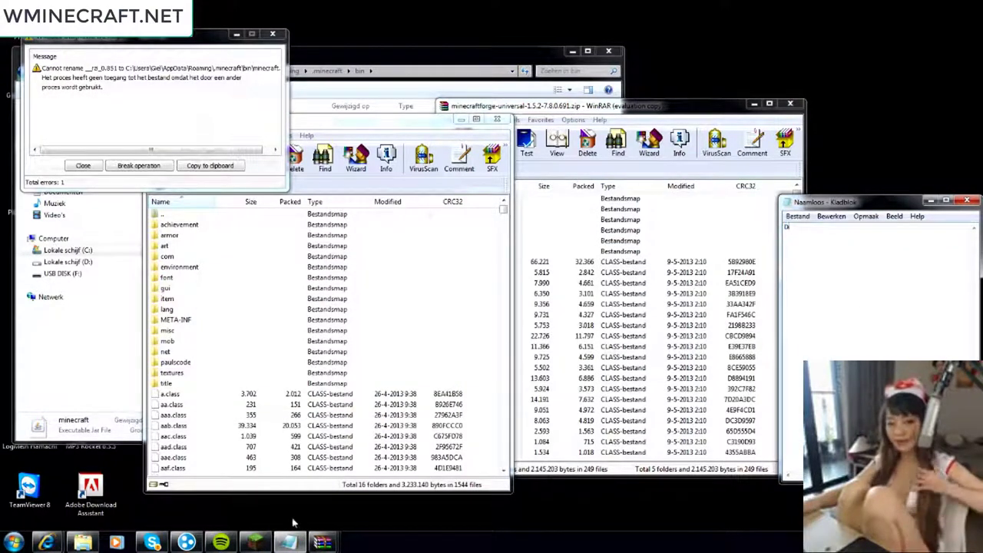
left_click(255, 543)
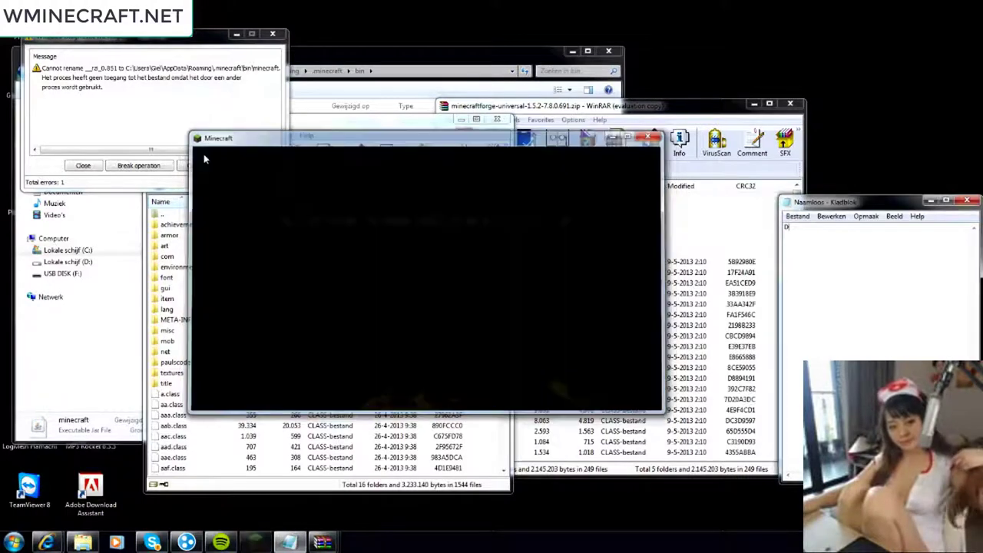
left_click(83, 165)
Add all files from the minecraftforge-universal archive to minecraft.jar, using the Add and replace files update mode.
left_click(665, 315)
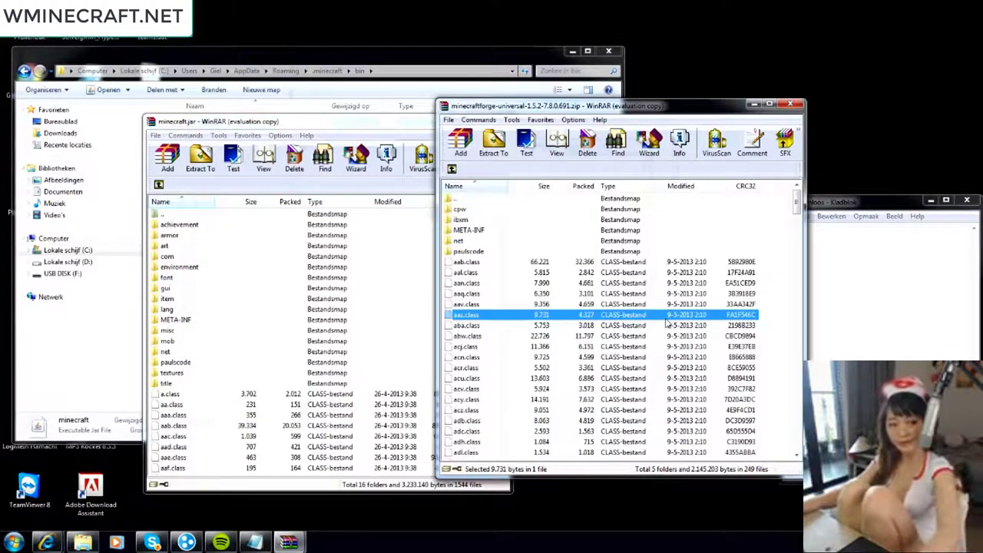
key("ctrl+a")
left_click_drag(665, 318, 421, 348)
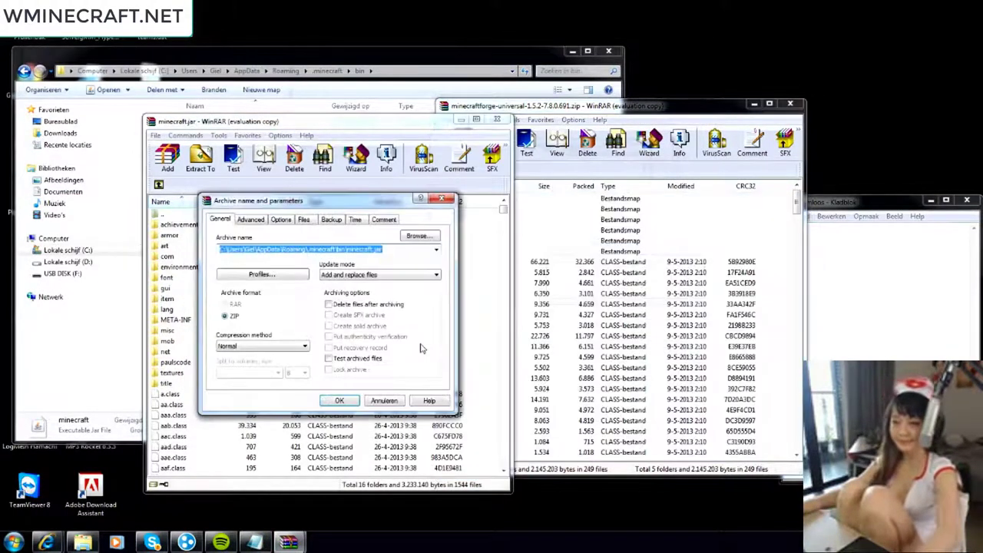
left_click(339, 400)
Write the note "drag all the files from forge into minecraft.jar" in Notepad.
left_click(830, 327)
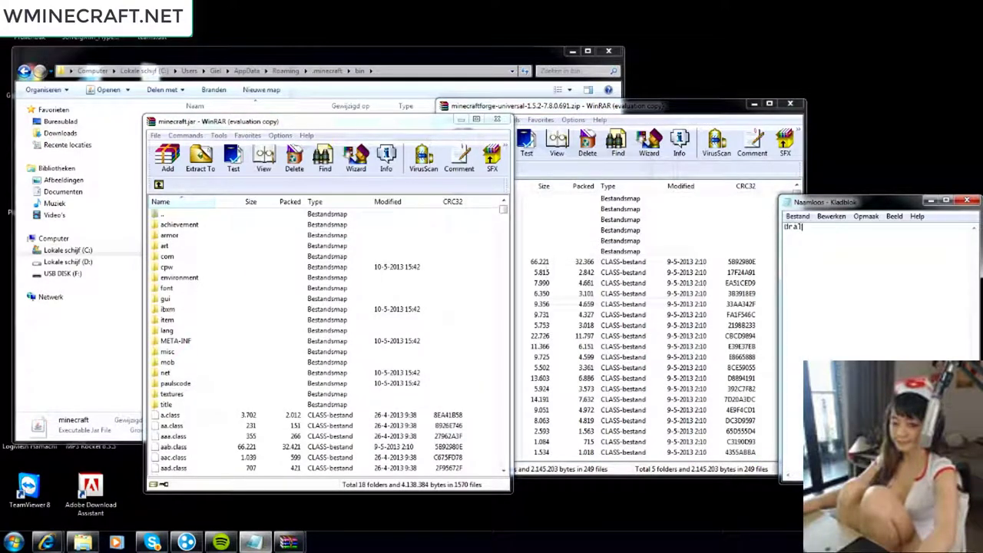
type("drag all the file")
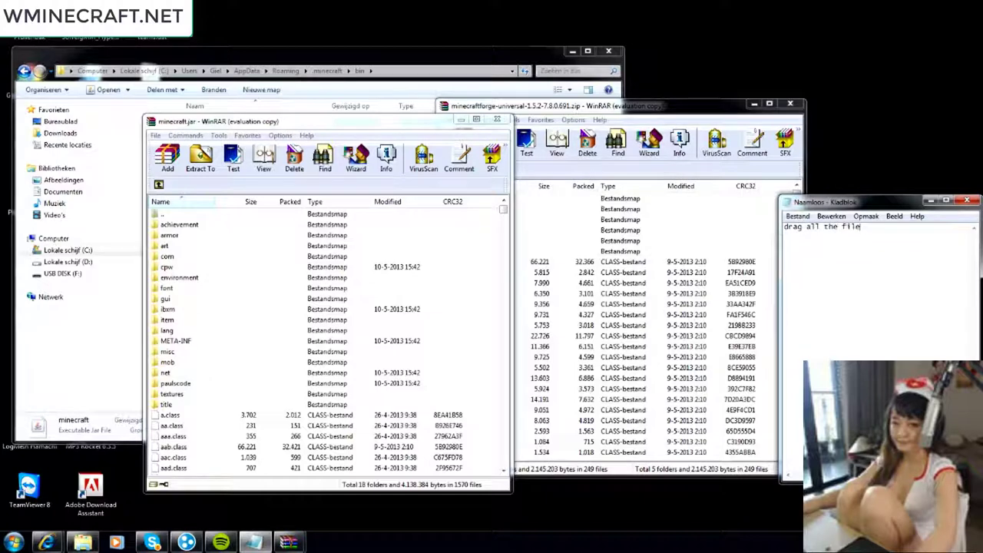
type("s form for")
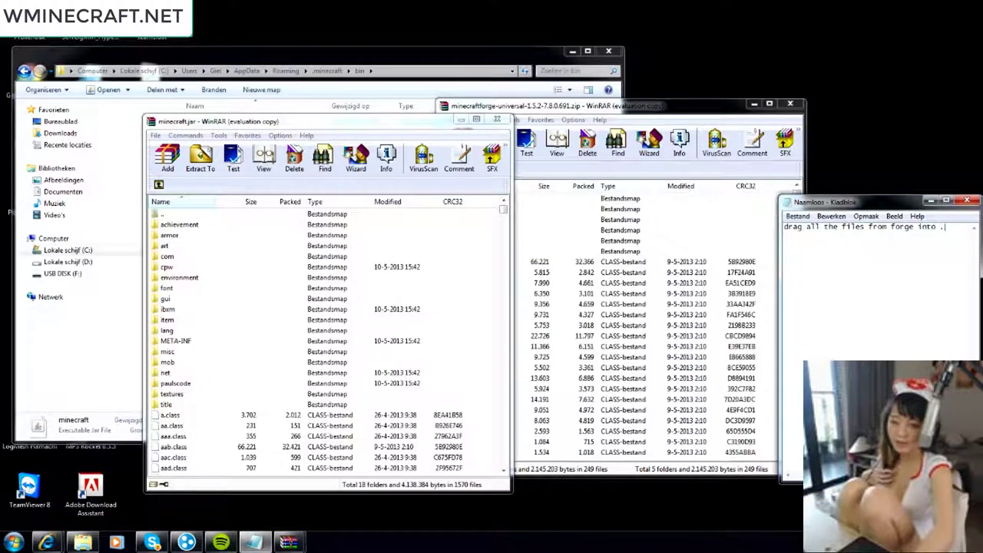
type("ge into minecraft.jar")
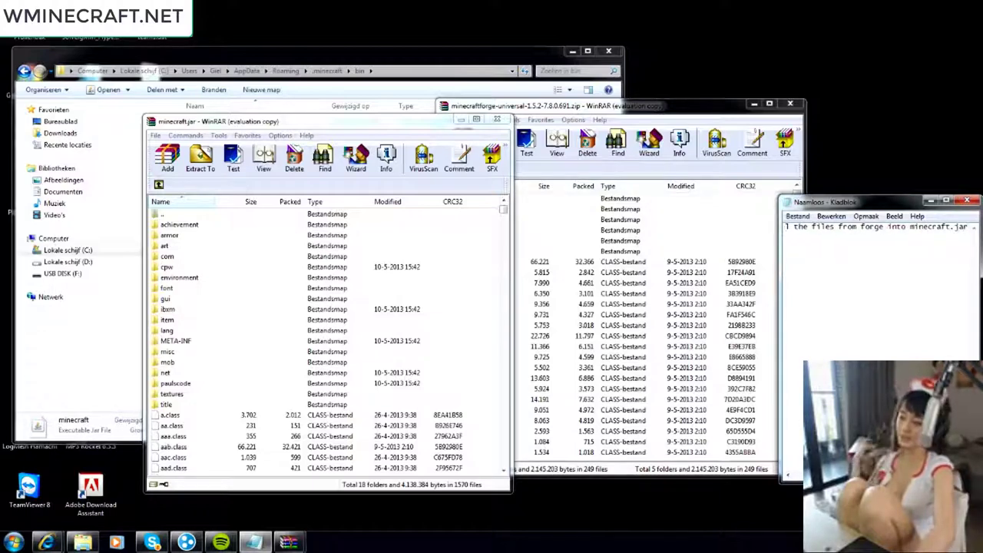
Replace the note's text with "after that, delete meta inf".
key("ctrl+a")
key("BackSpace")
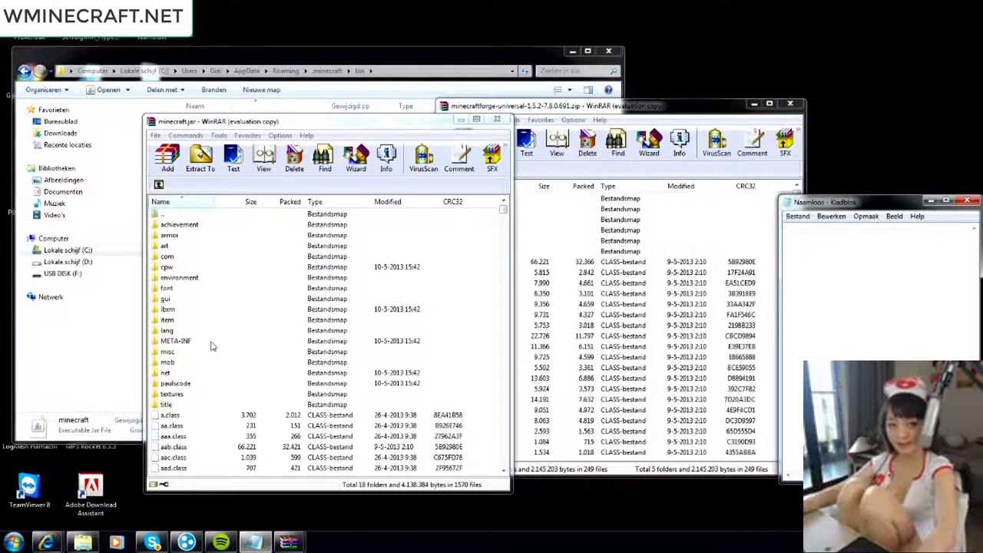
type("after that, delete meta inf")
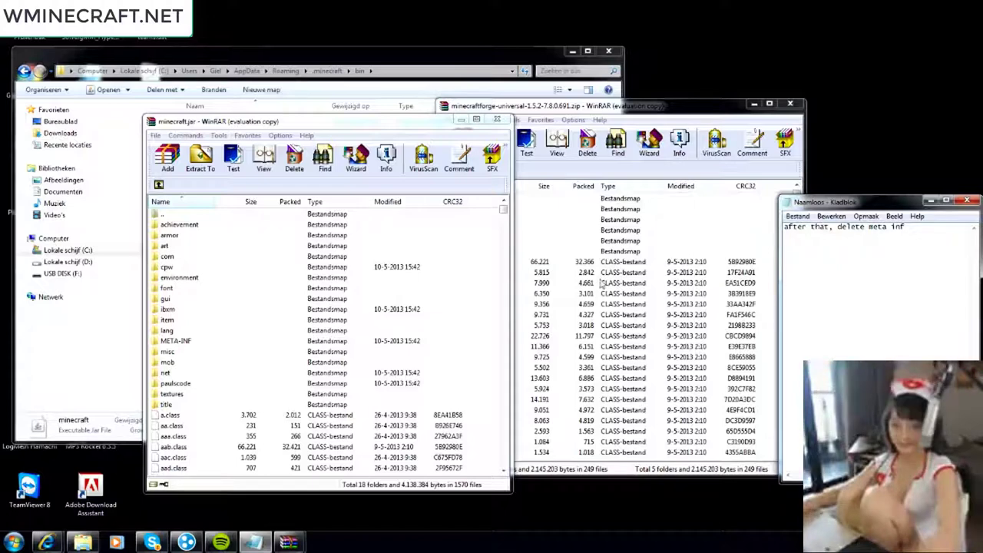
Delete the META-INF folder from minecraft.jar and confirm the deletion.
left_click(170, 341)
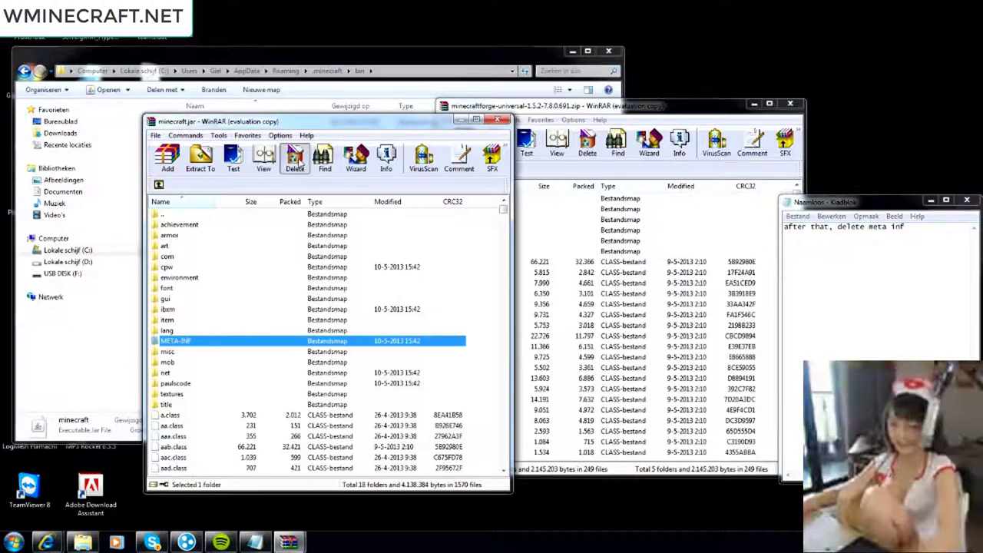
left_click(294, 158)
left_click(499, 309)
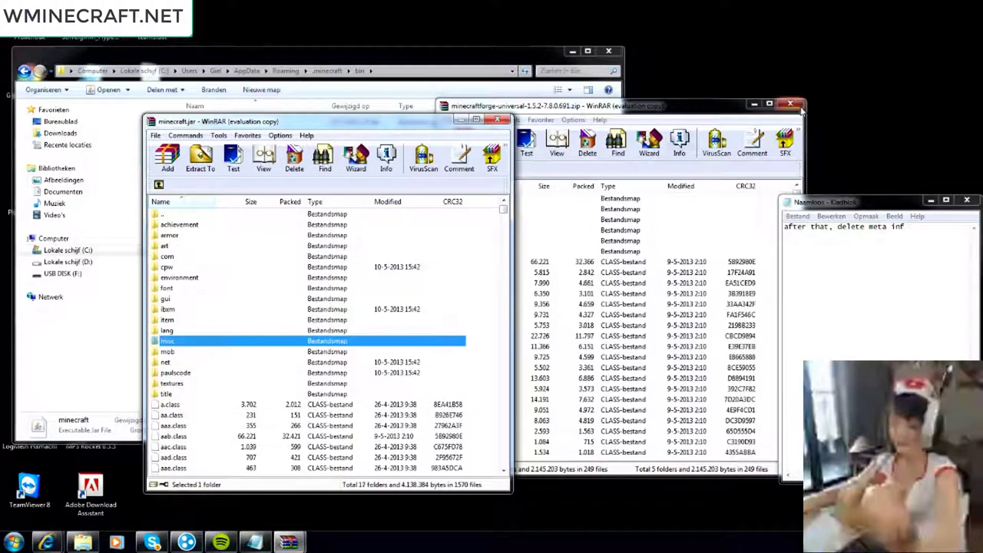
Close both archive windows and the bin folder, and launch Minecraft from the desktop.
left_click(790, 103)
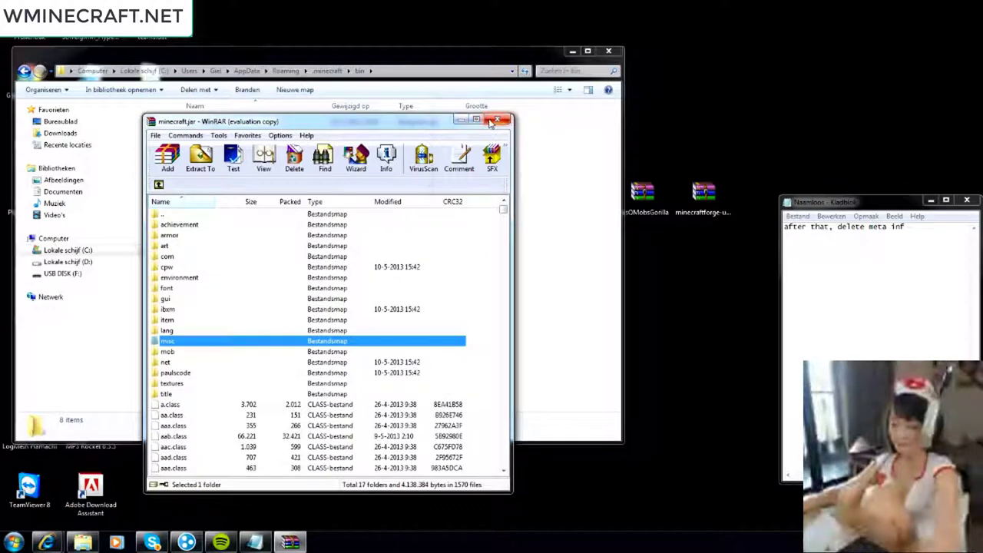
left_click(495, 121)
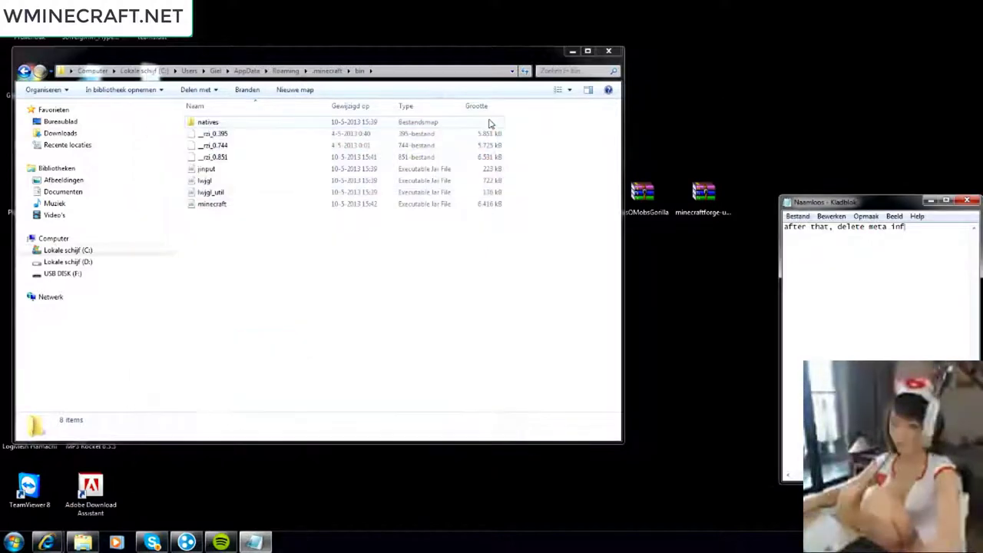
left_click(601, 56)
double_click(30, 253)
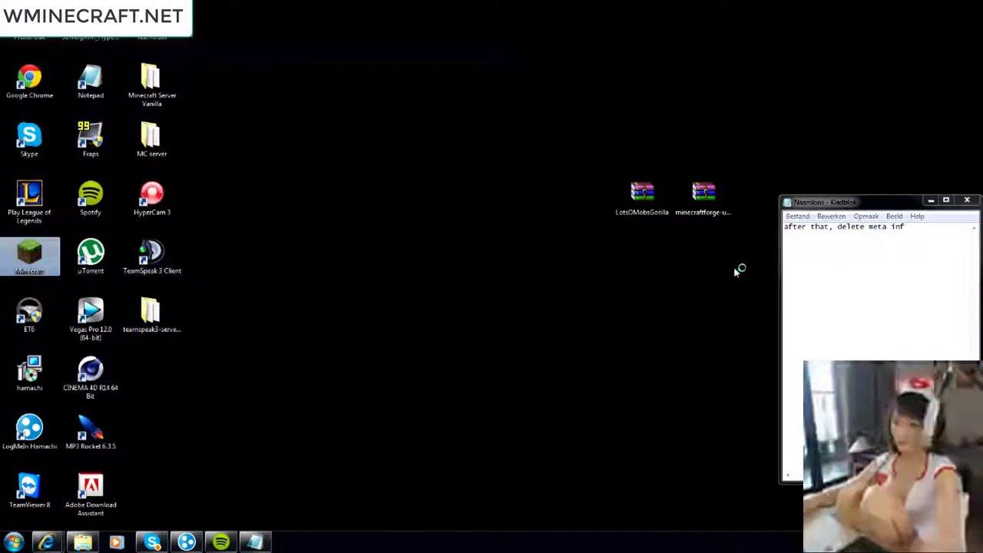
key("Return")
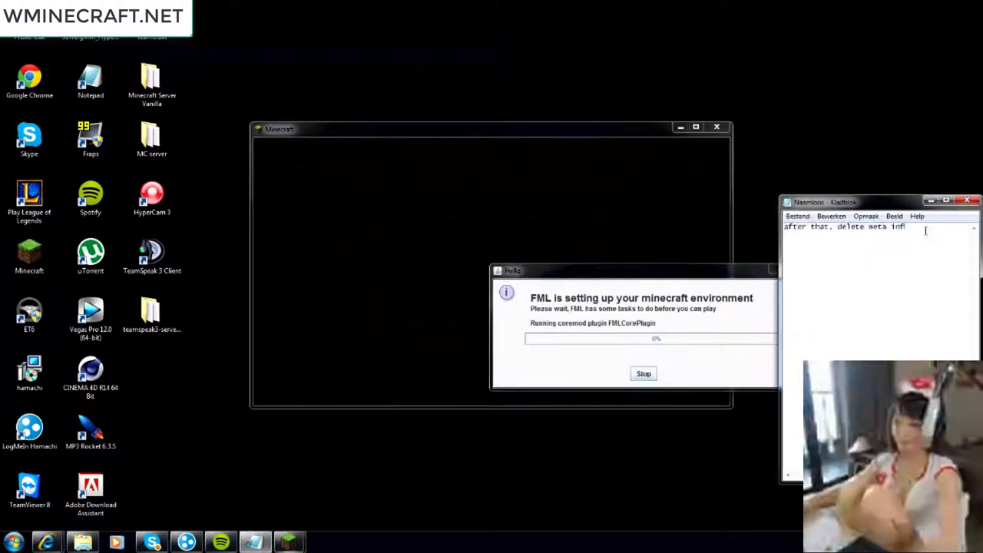
Replace the note's text in Notepad with "open MC to see if you did it right".
left_click_drag(925, 230, 730, 241)
type("open M")
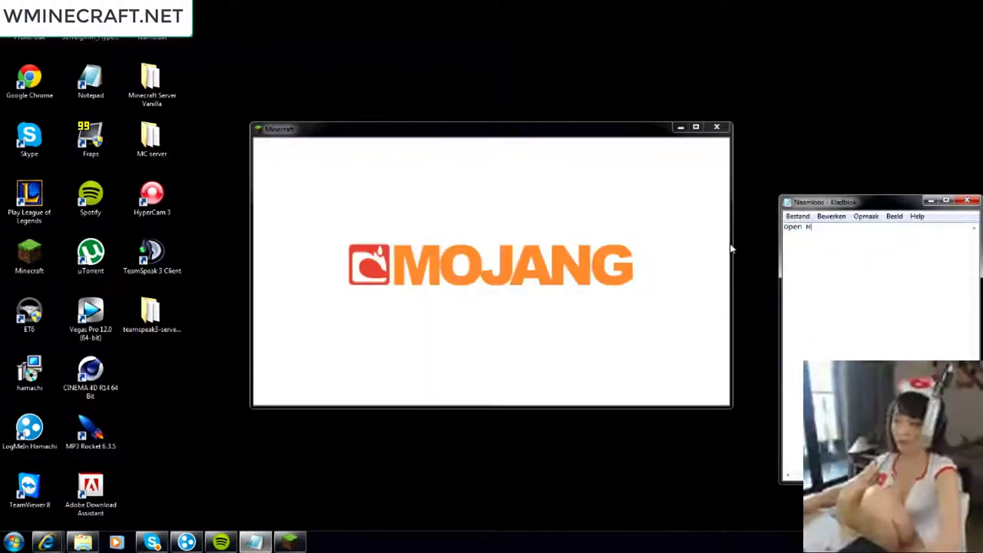
type("C to see")
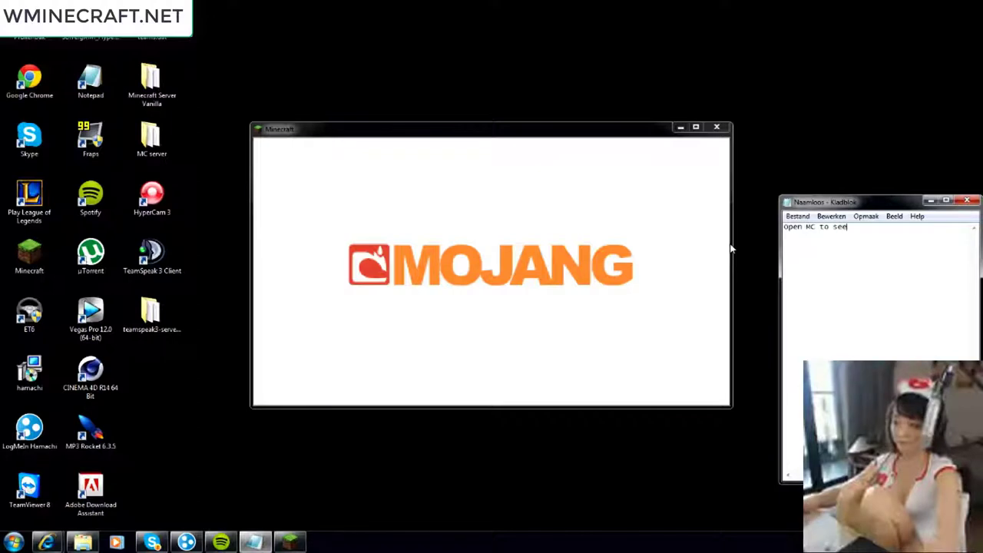
type(" if you did it ")
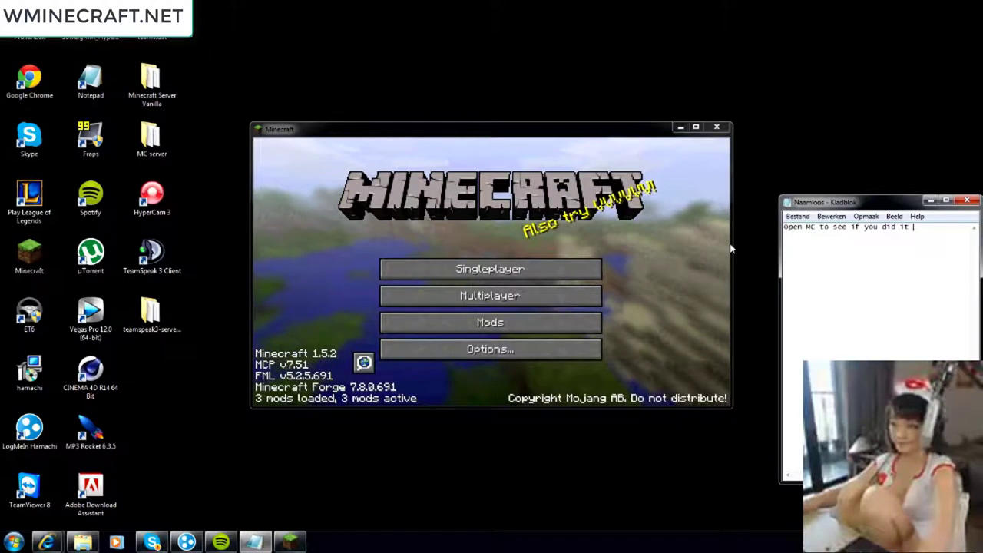
type("right")
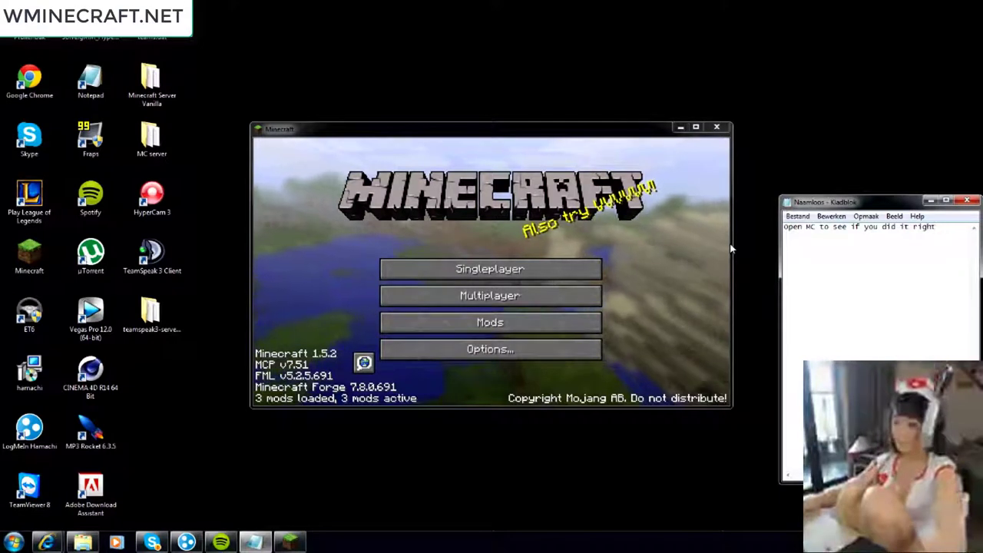
Add a second line to the note reading "you see now it says 3 mods loaded", and close Minecraft.
key("Return")
type("you see now i")
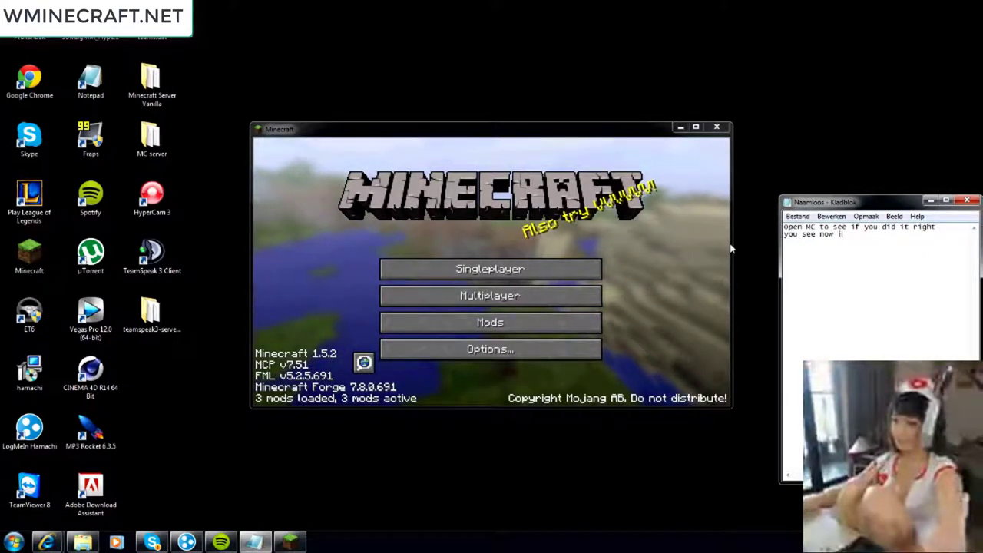
type("t says 3 mod")
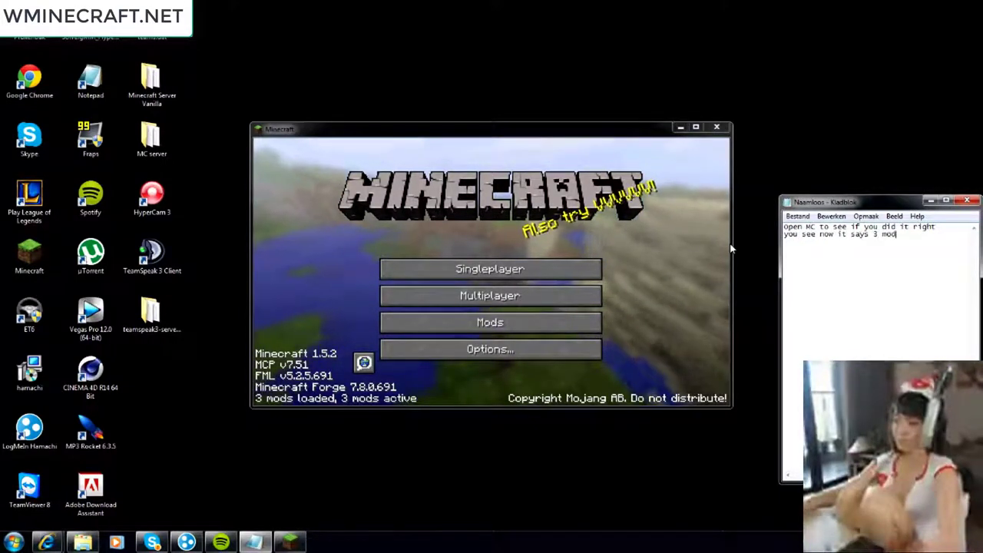
type("s load")
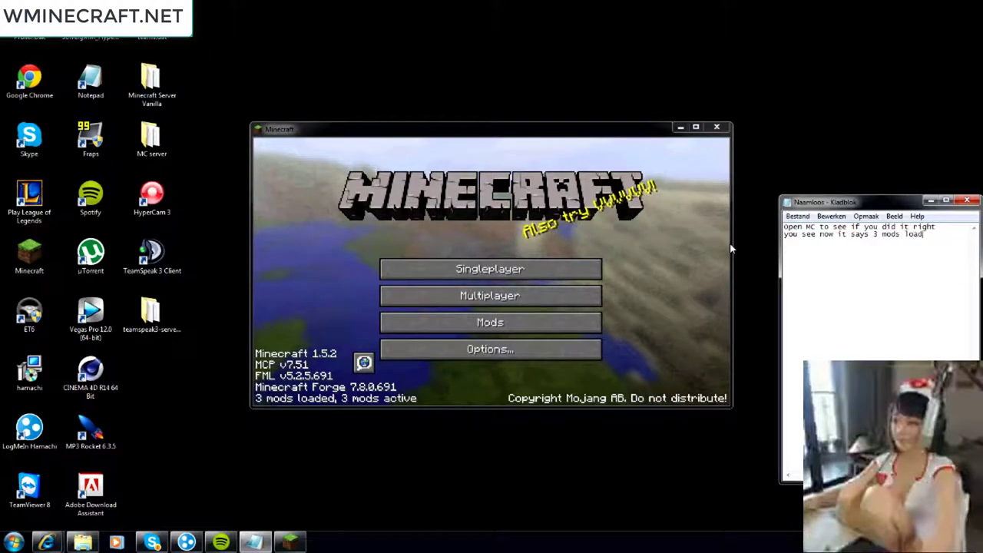
type("ed")
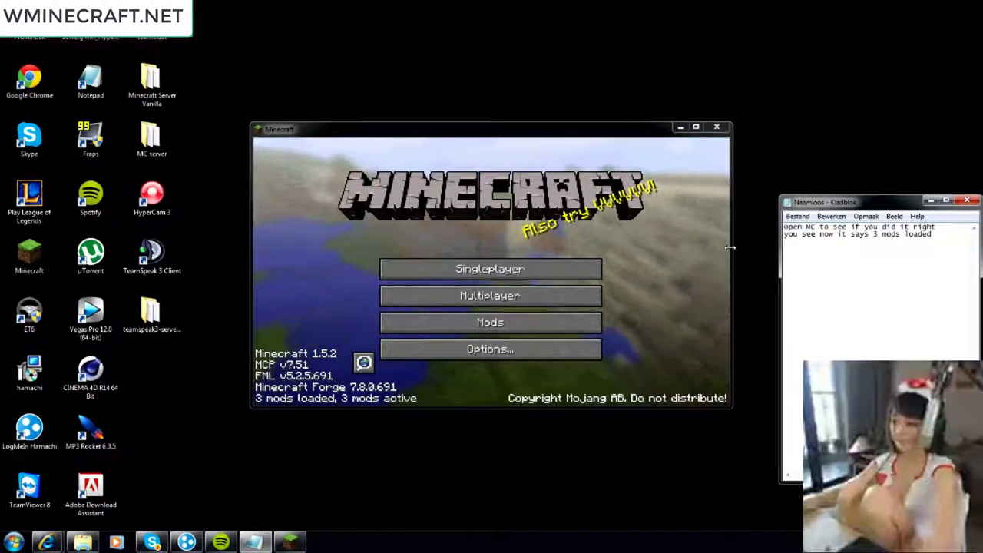
left_click(717, 126)
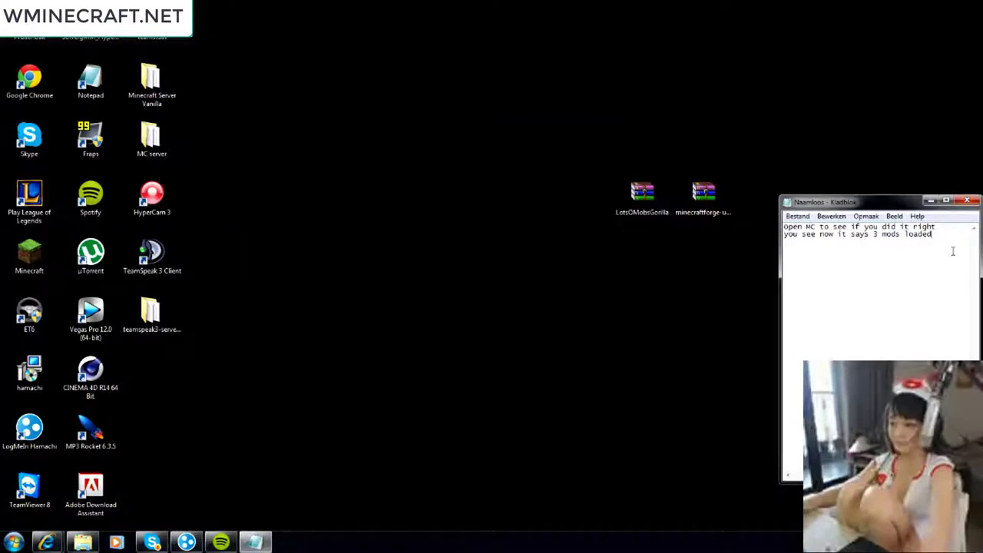
Replace the note's text with "now open LotsOMobs.zip".
key("ctrl+a")
type("n ")
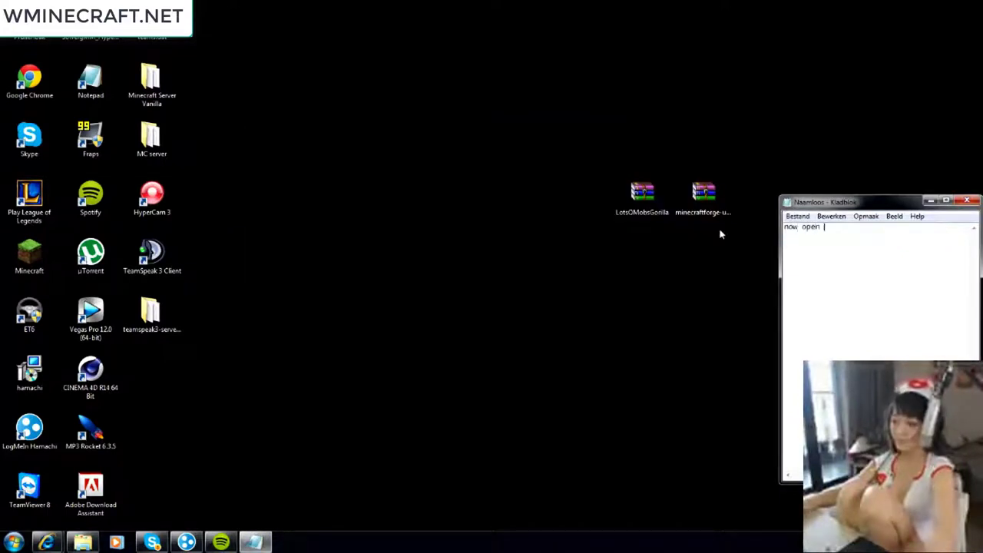
type("Lot")
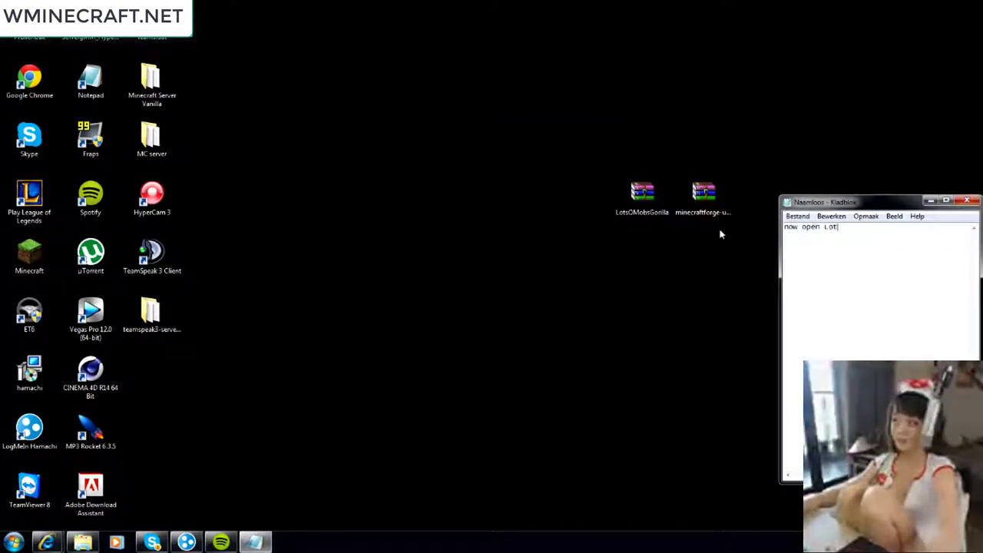
type("sOMobs")
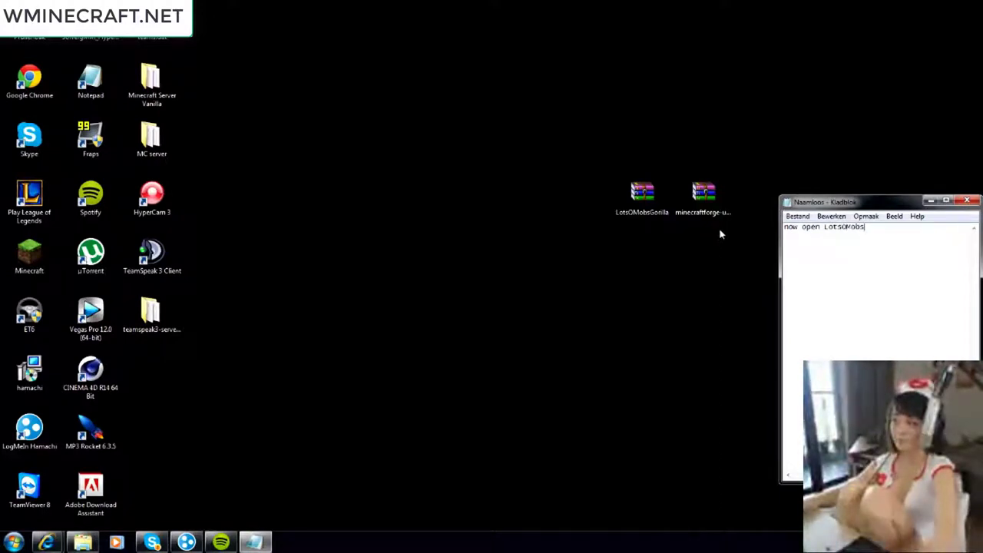
type(".zip")
Open the LotsOMobsGorilla archive from the desktop and correct the file name in the note to "LotsOMobsGorilla.zip".
double_click(638, 192)
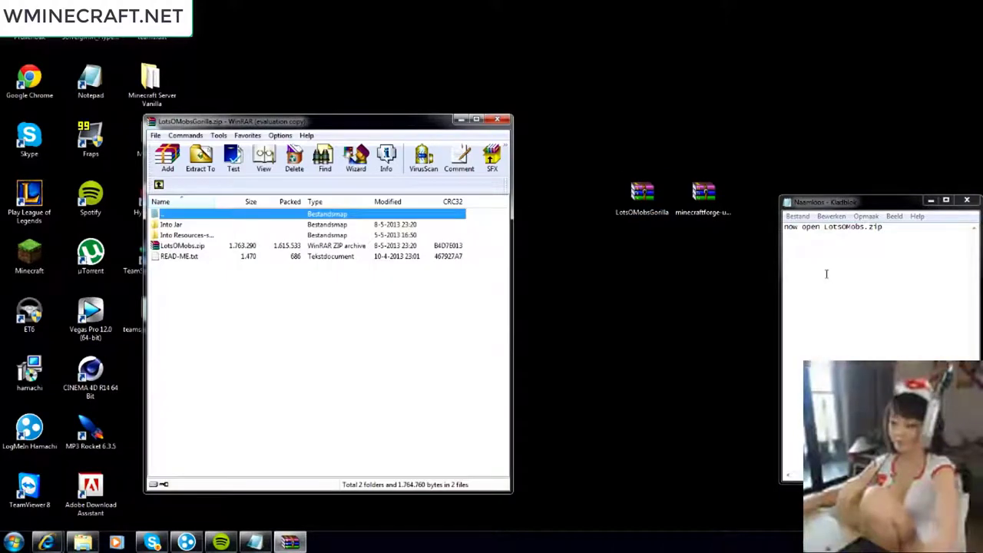
left_click(415, 263)
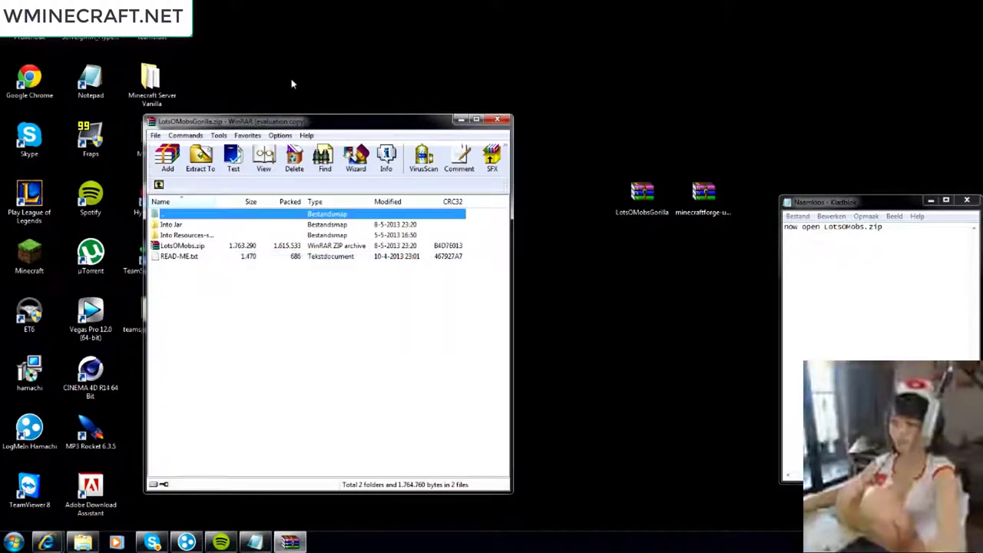
left_click_drag(309, 121, 388, 116)
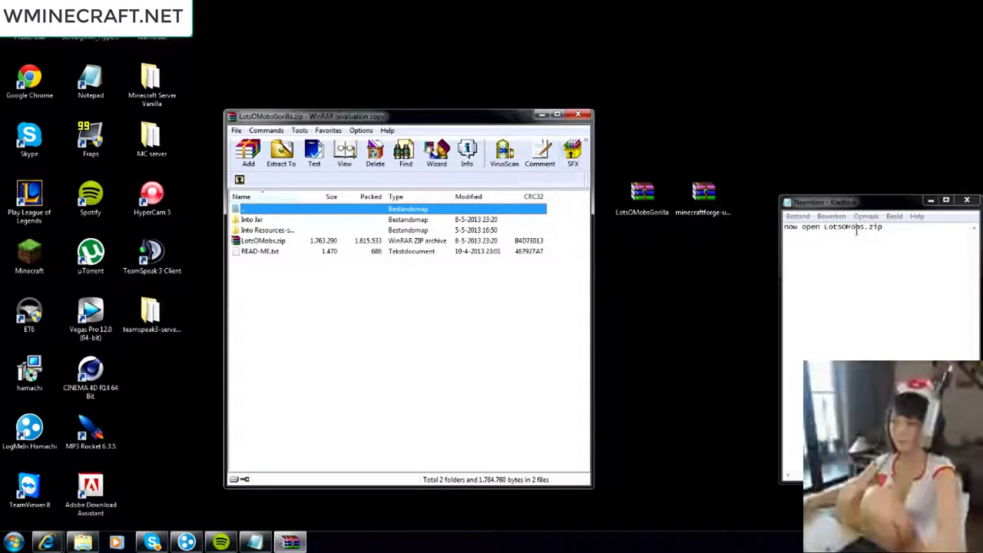
left_click(887, 230)
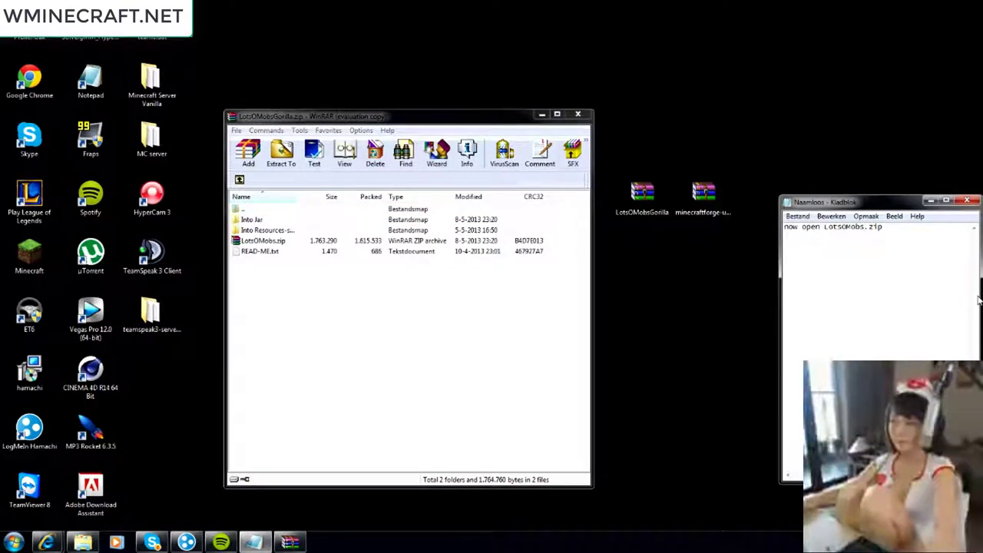
type("Gorilla")
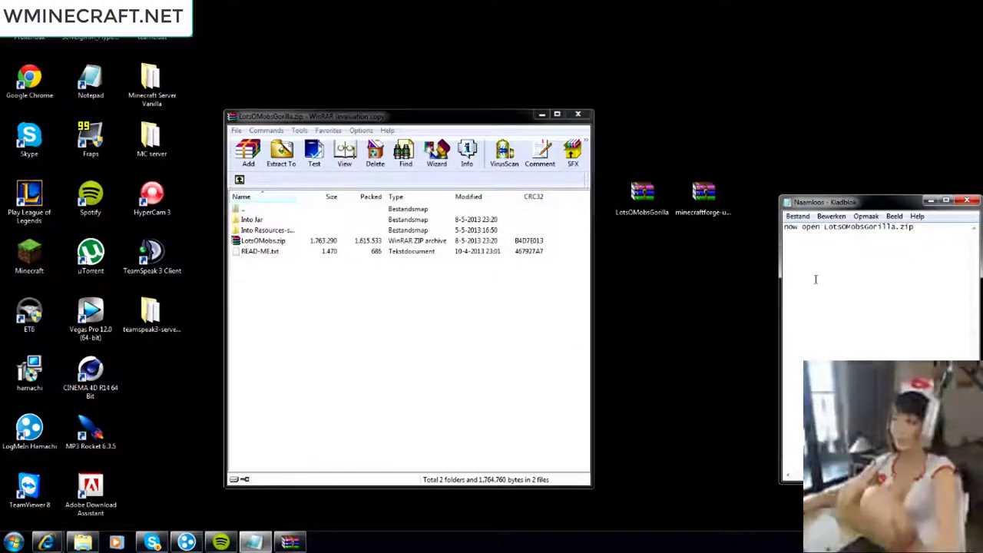
Bring up the bin folder window and place the LotsOMobsGorilla archive window so both file lists are visible.
left_click(82, 542)
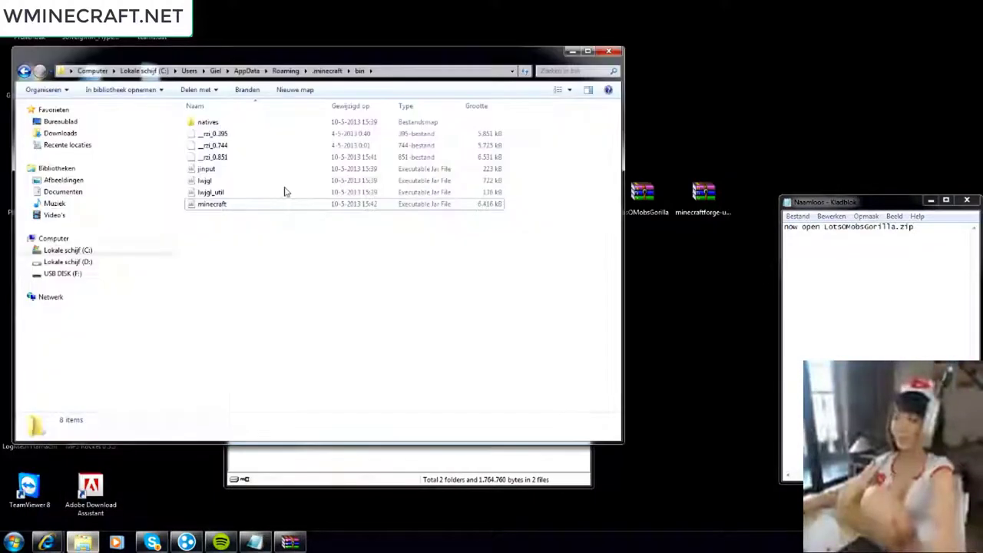
left_click(459, 458)
left_click_drag(384, 114, 520, 73)
Replace the note's text with "Go back to .minecraft and open the mods folder".
left_click_drag(906, 276, 722, 230)
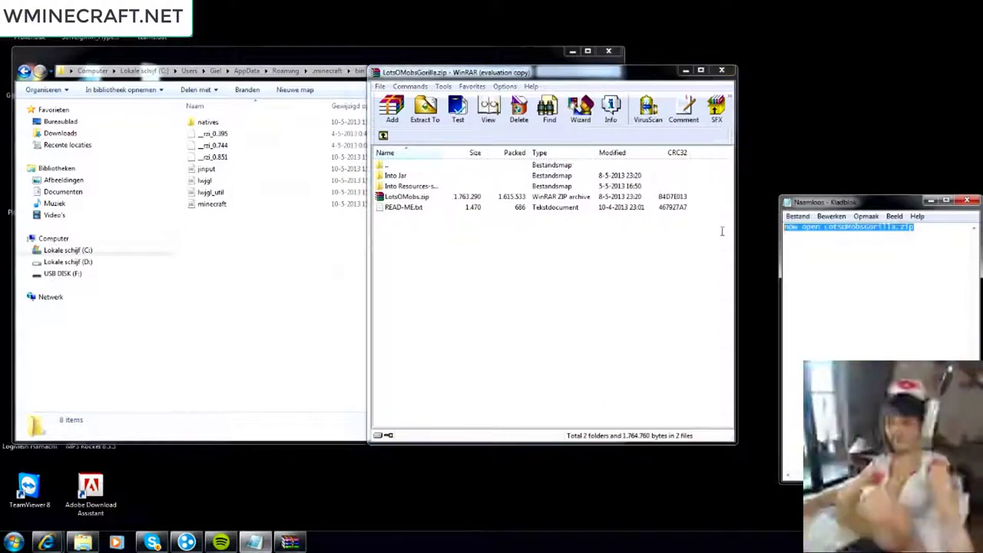
type("Go ba")
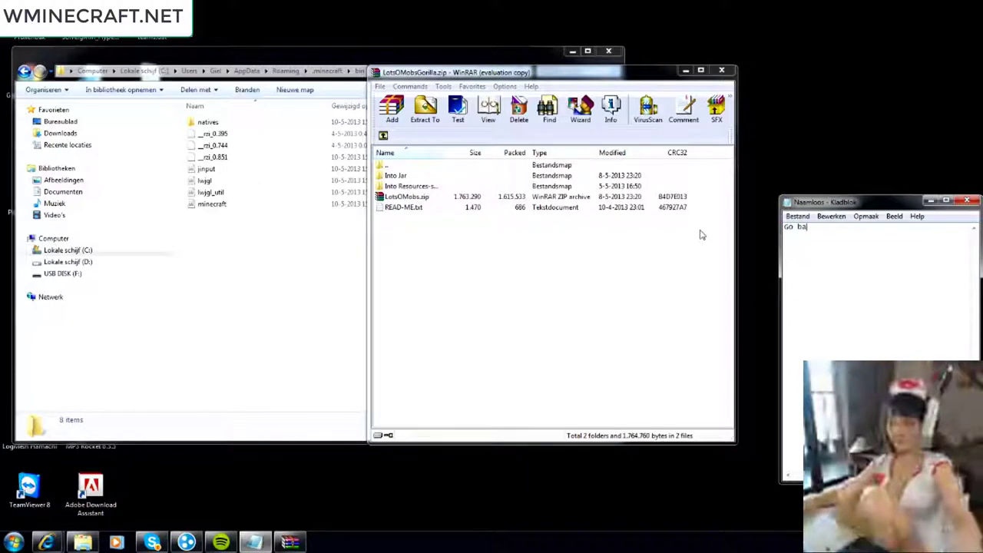
type("ck to .minecraf")
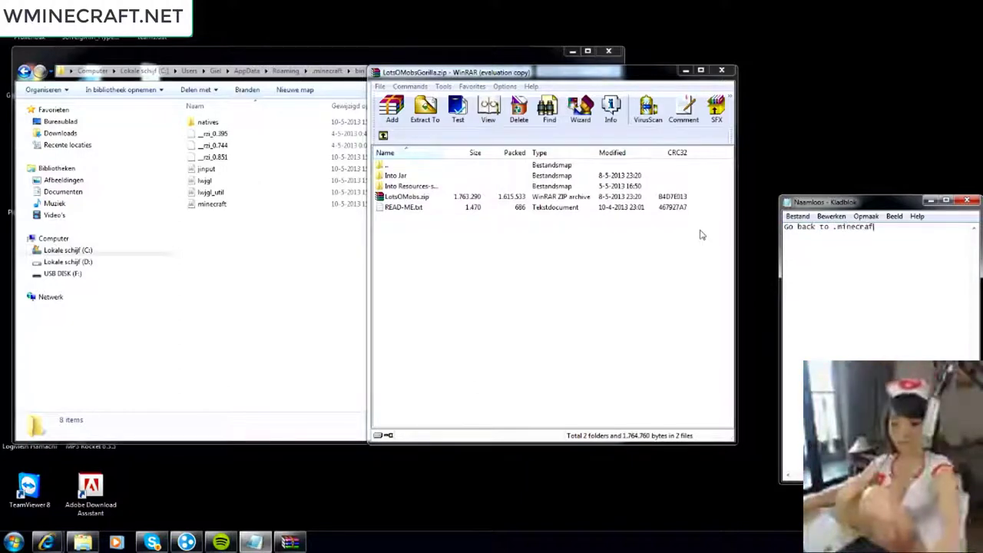
type("t and open the ")
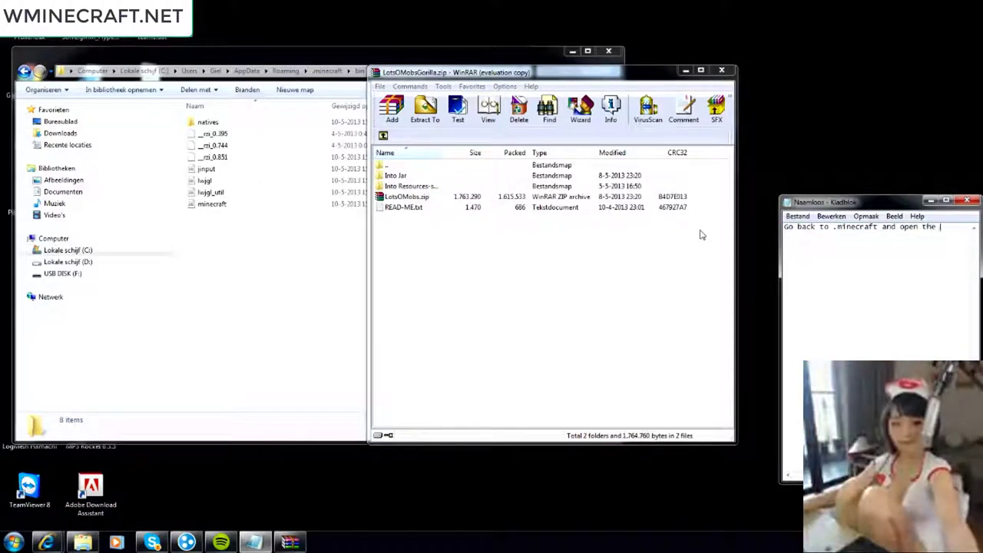
type("mods folder .")
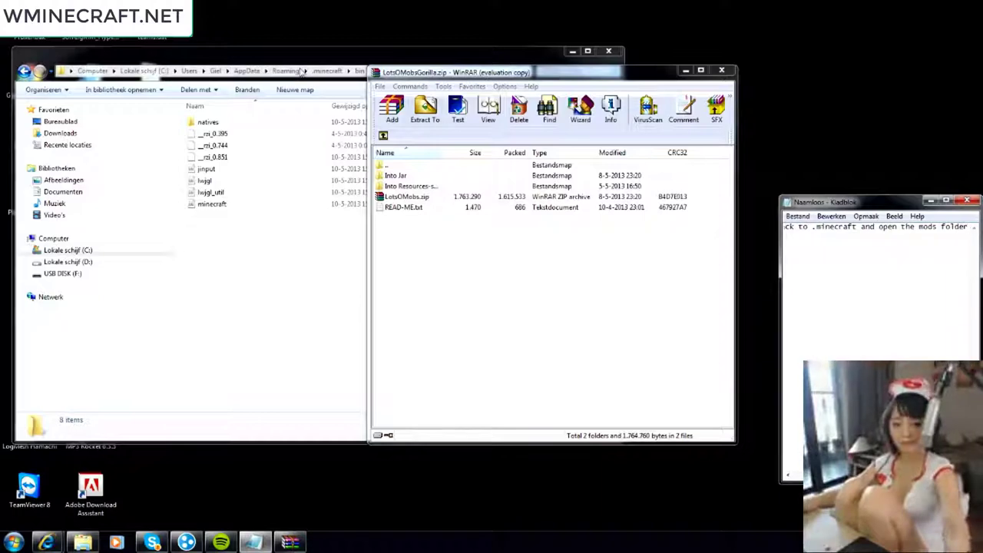
Go up to the .minecraft folder and open its mods folder.
left_click(327, 70)
double_click(215, 182)
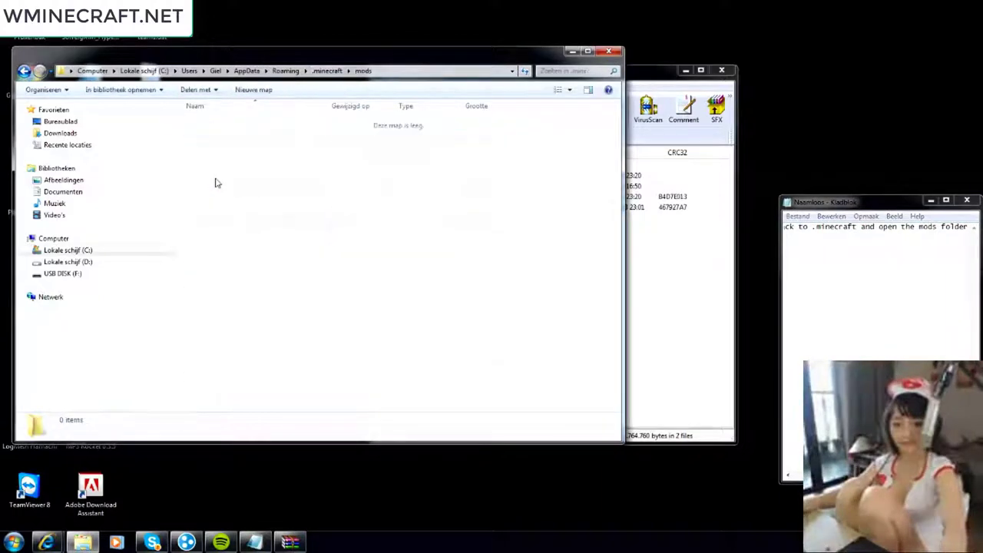
key("BackSpace")
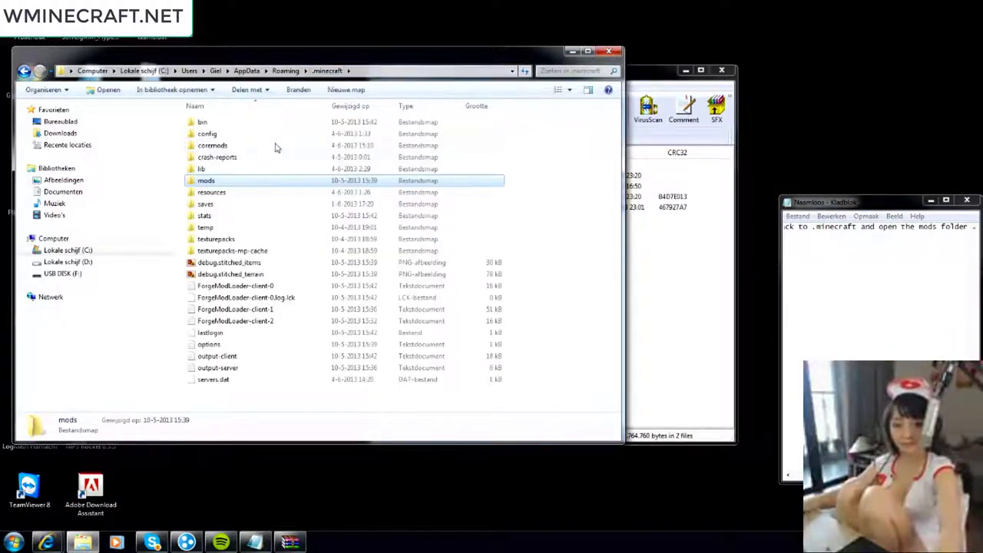
double_click(220, 182)
Replace the note's text with "drag the LotsOMobs.zip inside that folder", bringing the archive window in front of the mods folder.
left_click(926, 285)
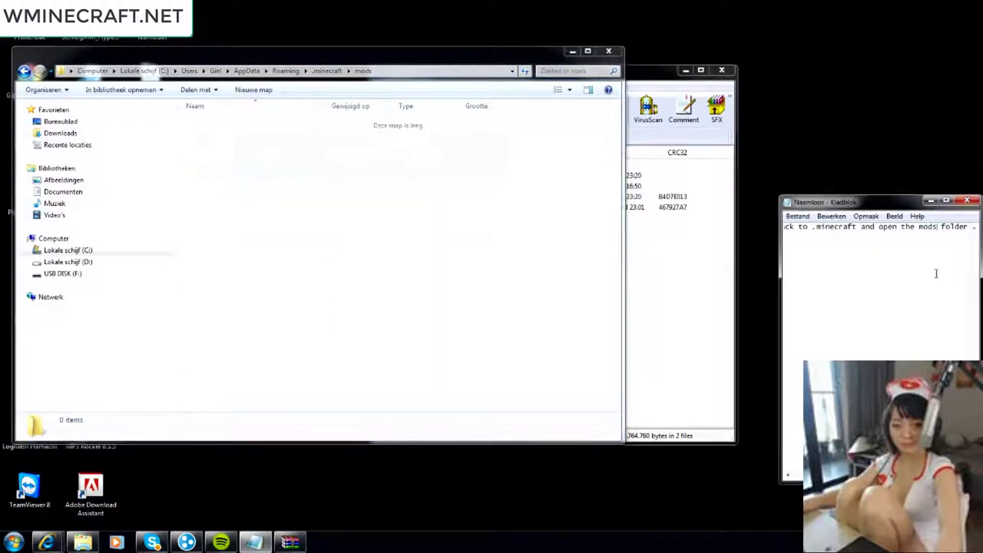
key("ctrl+a")
key("BackSpace")
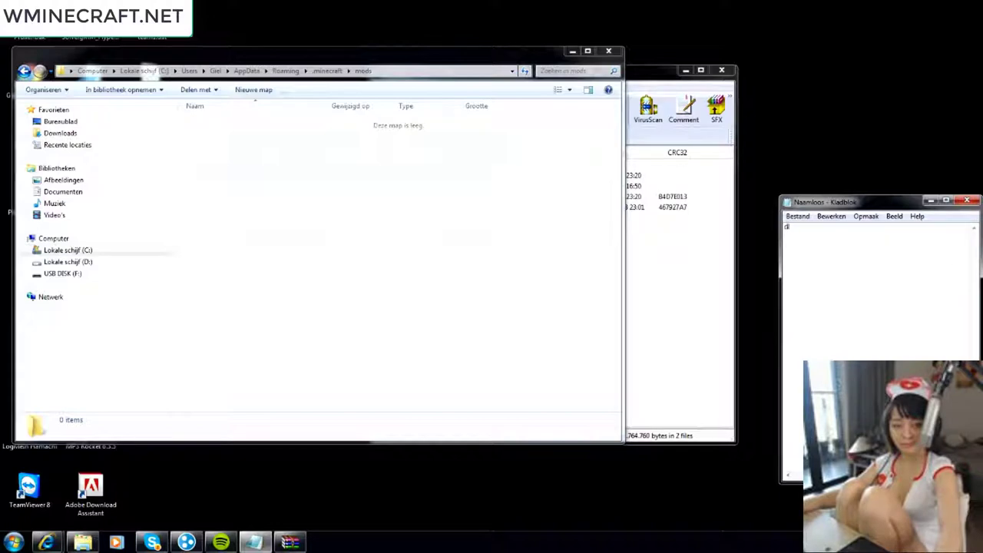
type("drag the")
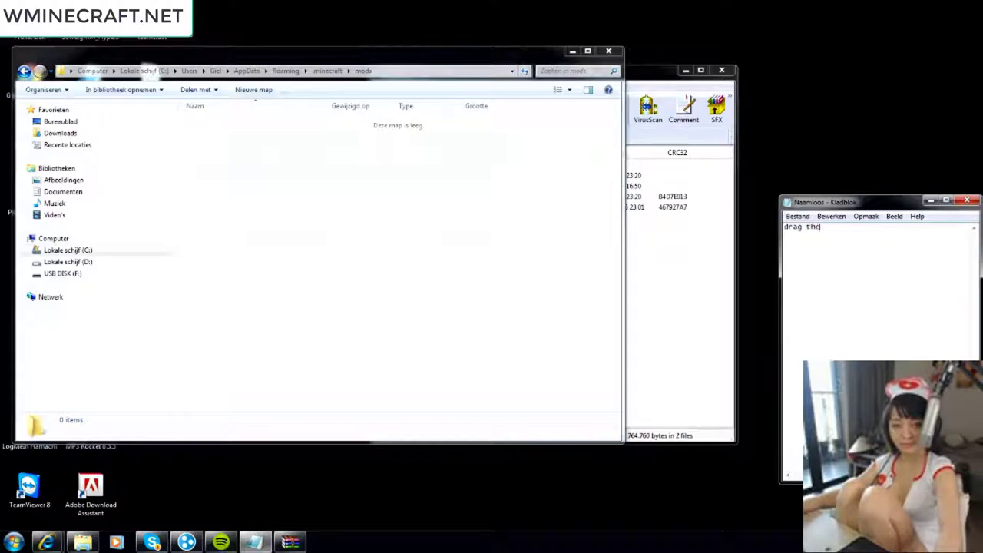
left_click(655, 71)
left_click(907, 271)
type("LotsOMobs.zip")
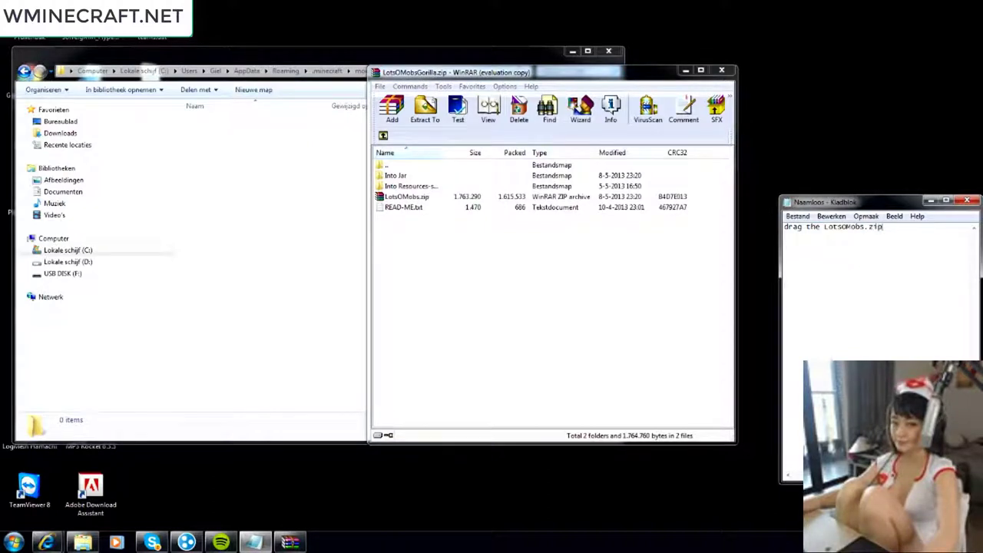
type("e that folder")
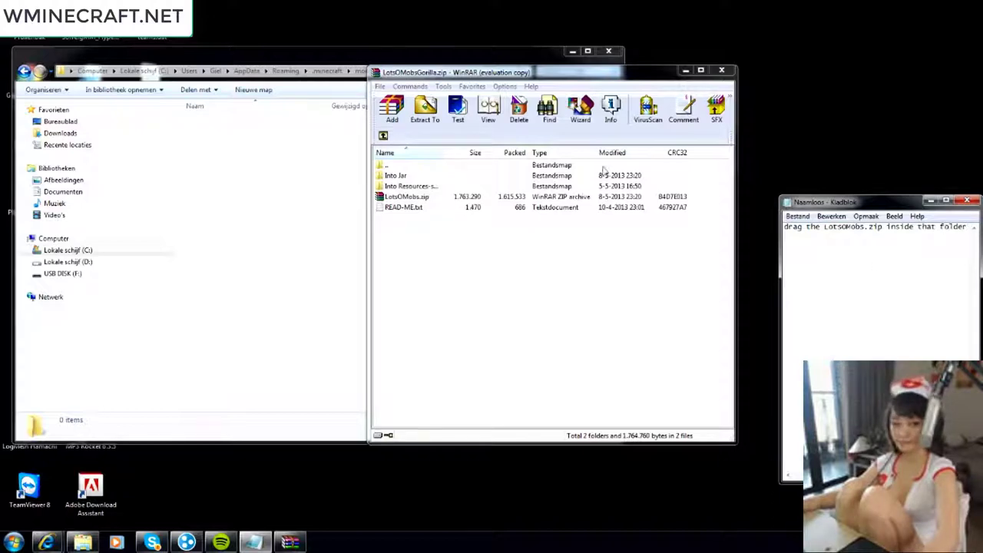
Copy LotsOMobs.zip from the archive into the mods folder and return to the .minecraft folder.
left_click(415, 199)
left_click_drag(253, 220, 250, 213)
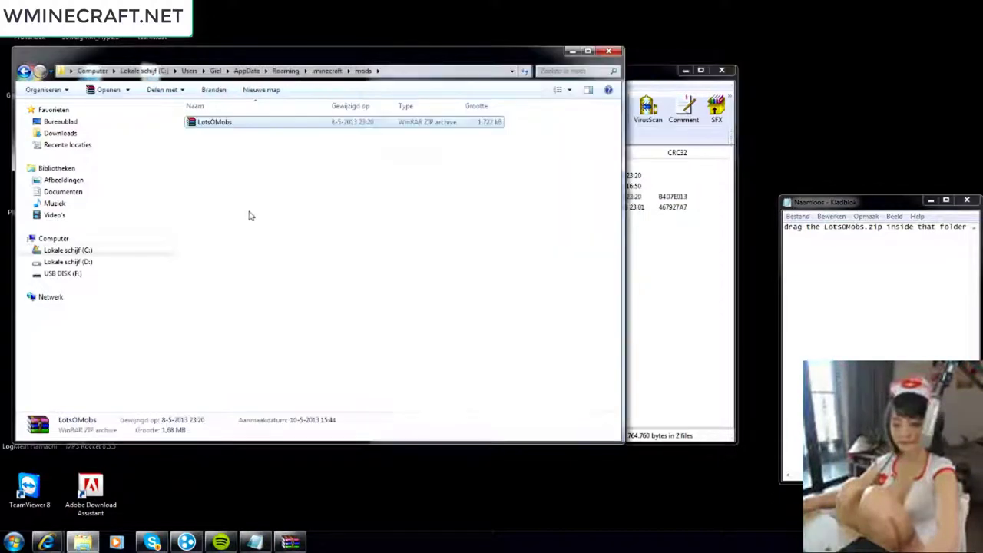
left_click(327, 70)
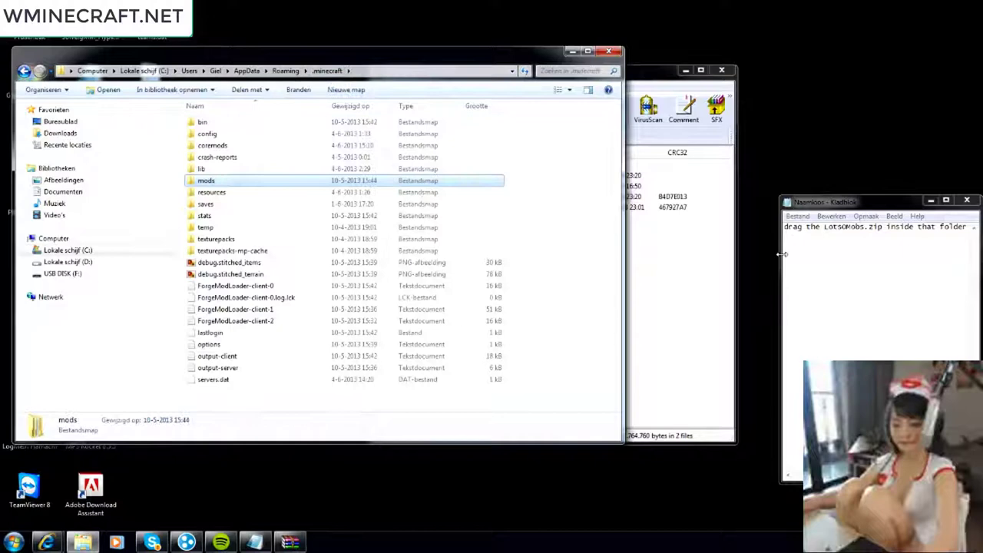
Replace the note's text with "then if you're back in .minecraft go to resources" and open the resources folder.
left_click(952, 255)
key("ctrl+a")
key("BackSpace")
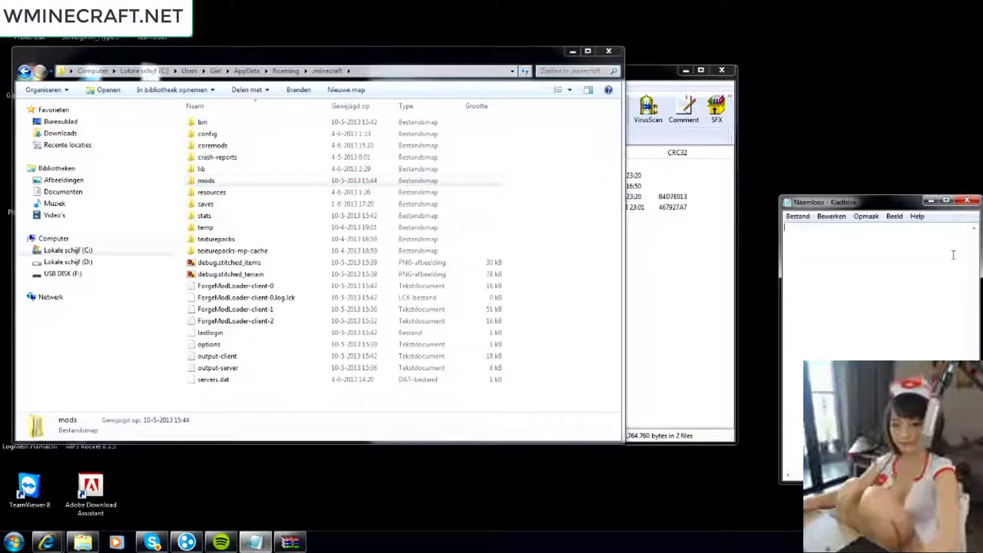
type("then ")
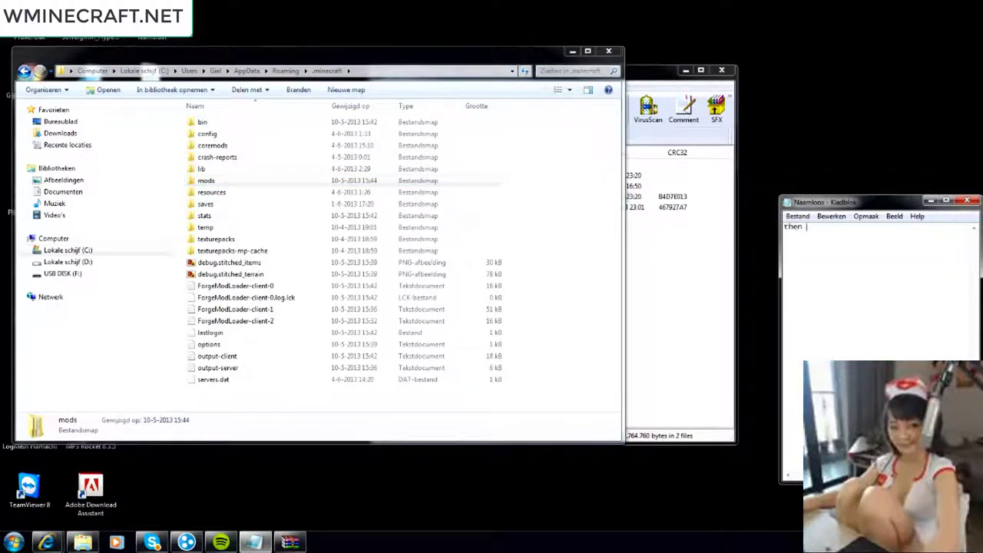
type("if you're back in .minecraft")
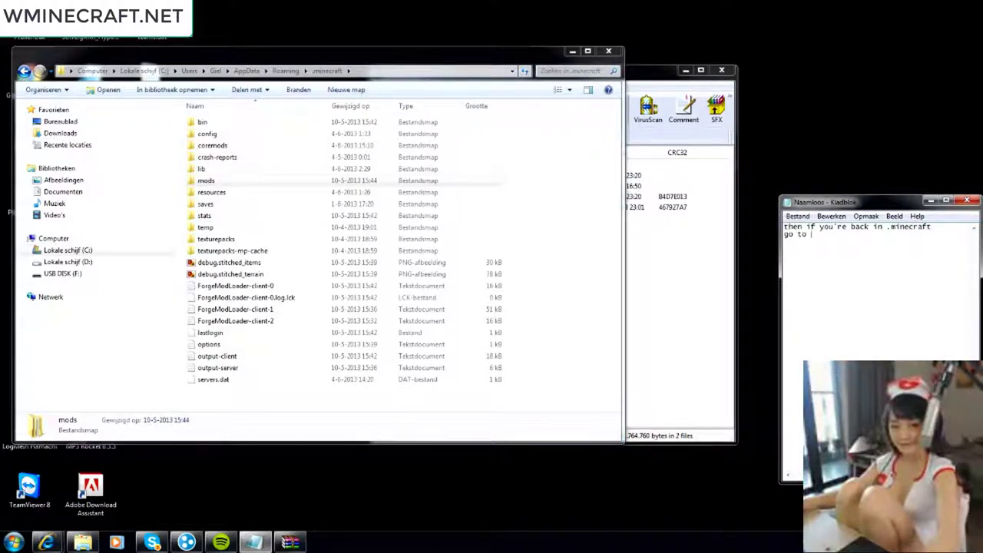
type(" go to resources")
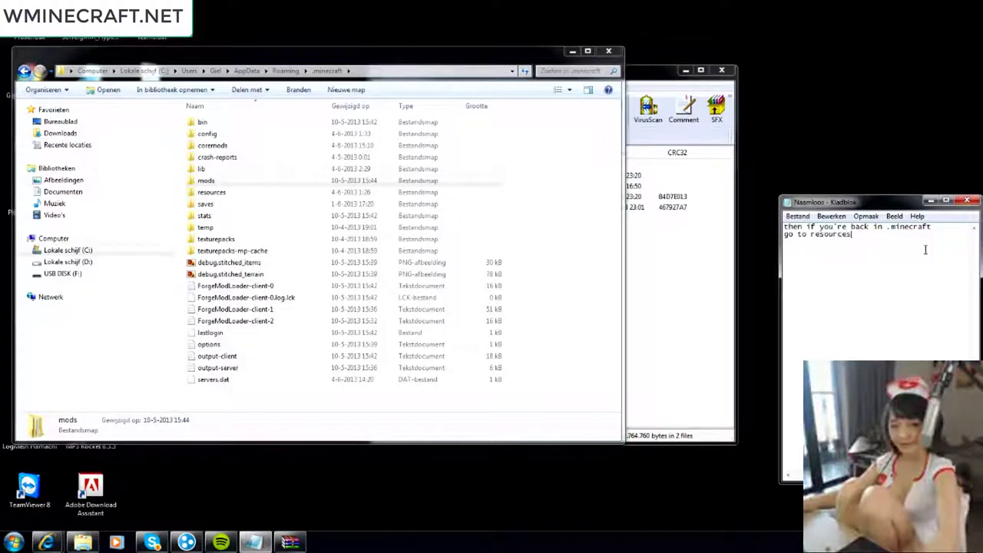
double_click(214, 192)
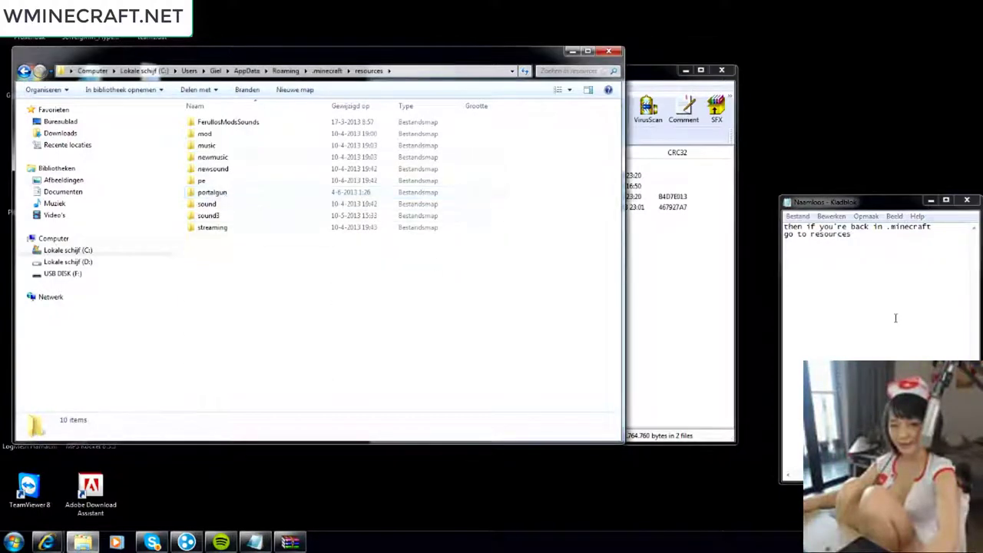
Append ", now go to sound3" to the note and open the sound3 folder inside resources.
left_click(903, 283)
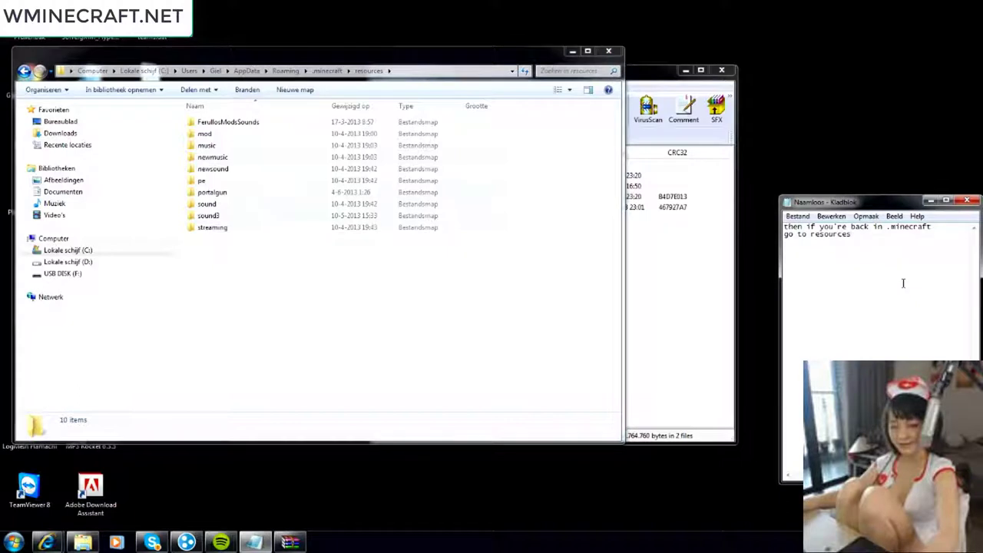
type(", now go ")
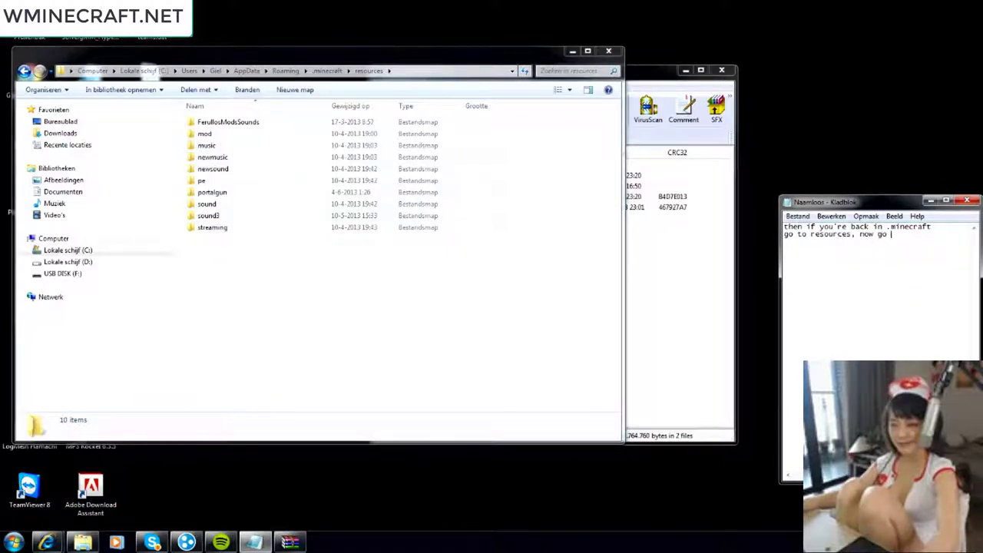
type("to sound3")
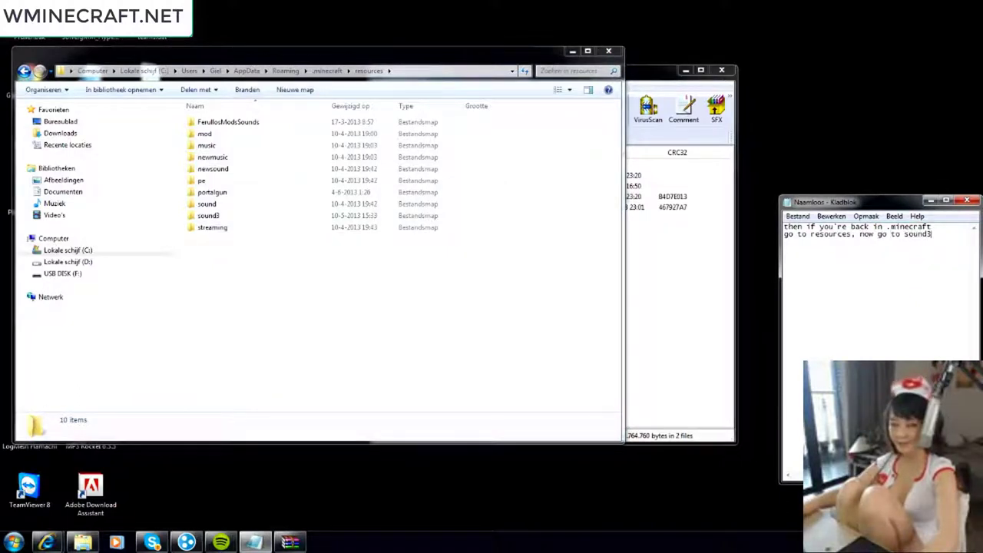
double_click(254, 216)
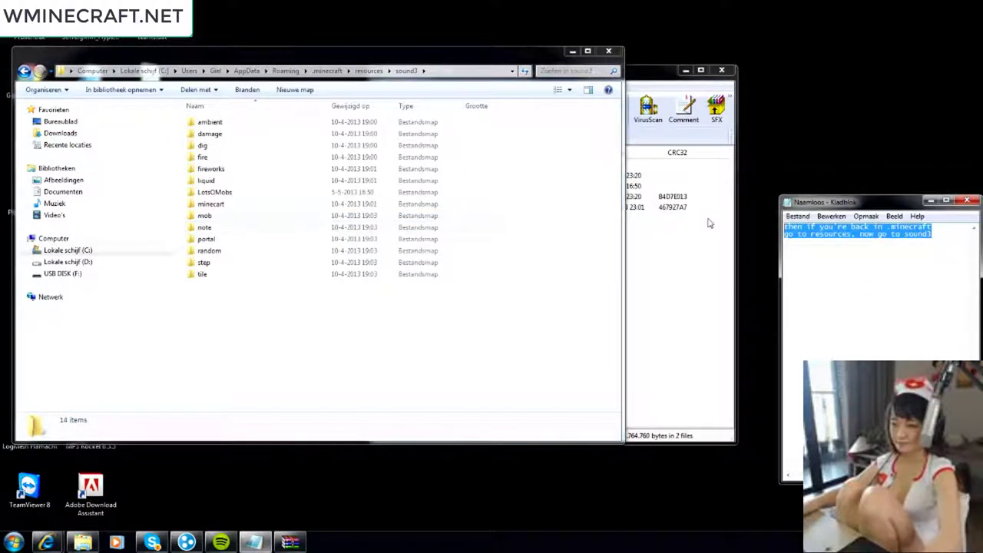
Replace the note's text with "in the lotsOMobsgorilla.zip is also a folder called into resources", bringing the archive window forward to check the folder name.
type("in the lotsOMobsgorilla.zip is")
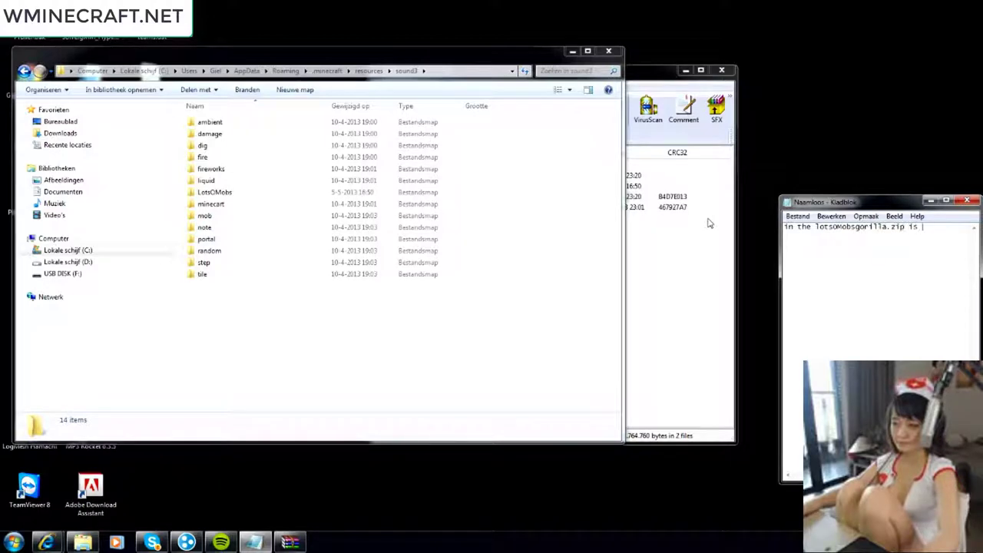
left_click(662, 93)
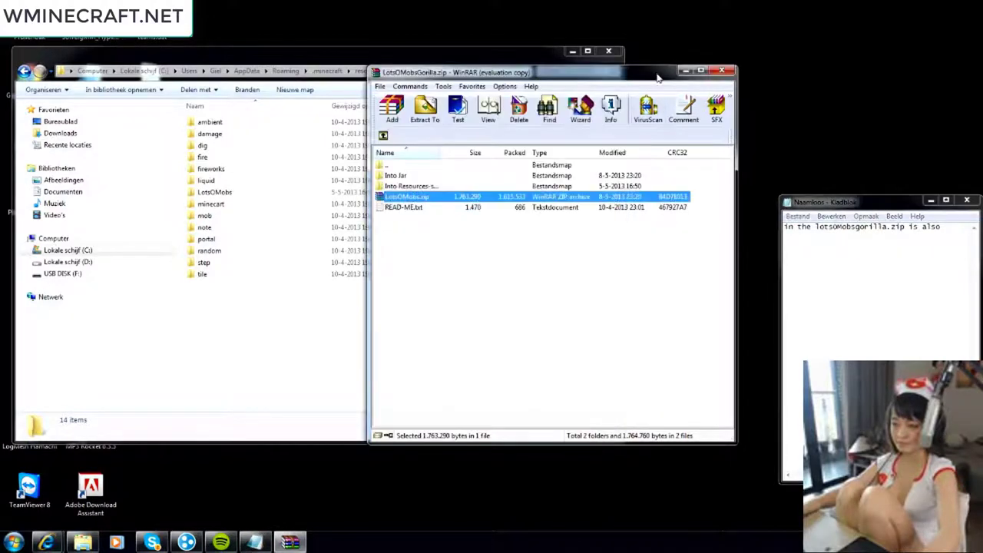
key("Up")
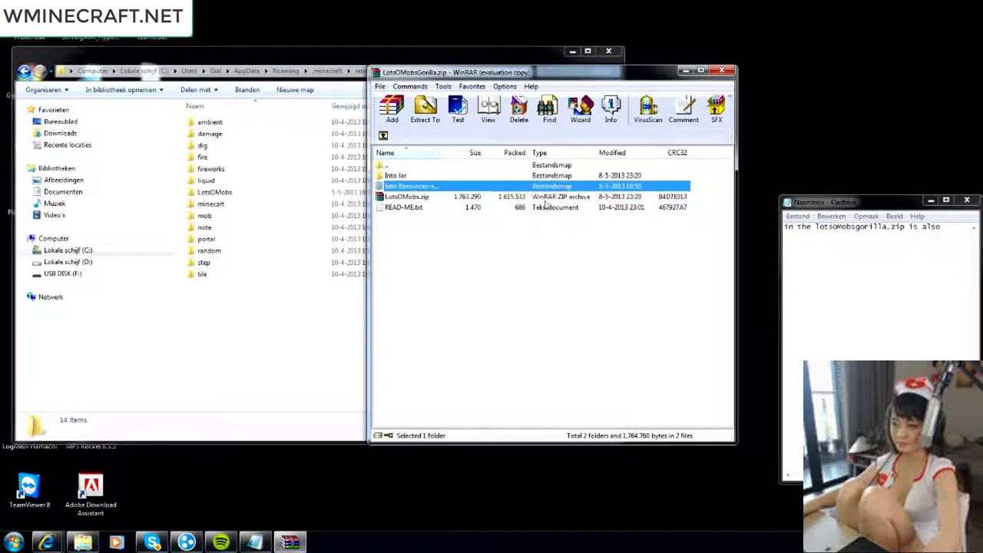
left_click(951, 251)
type("a fol")
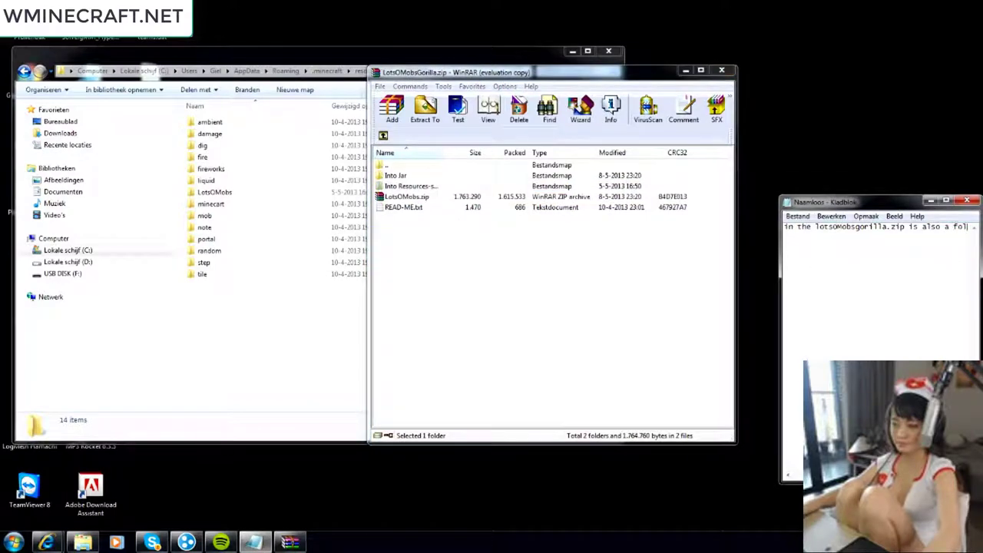
type("der called int")
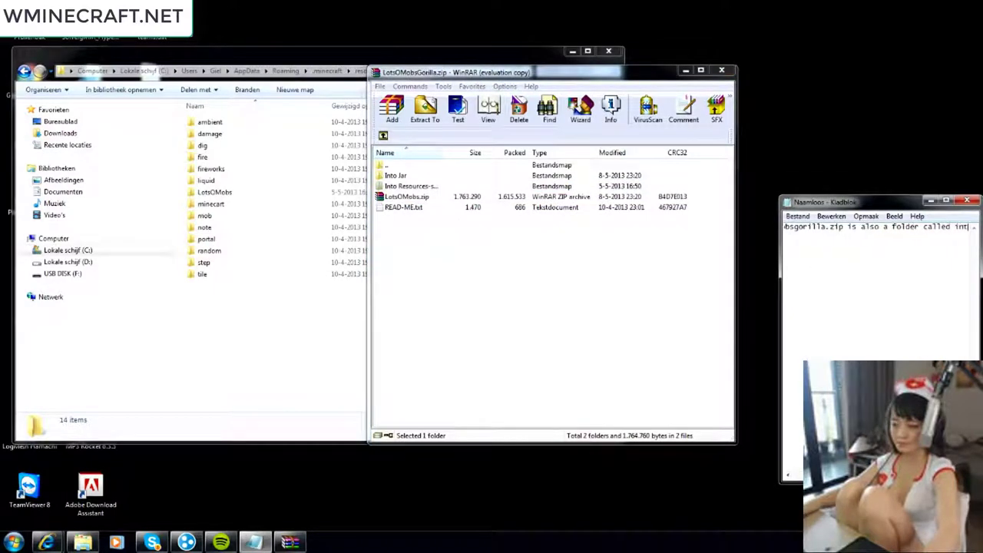
type("o resources")
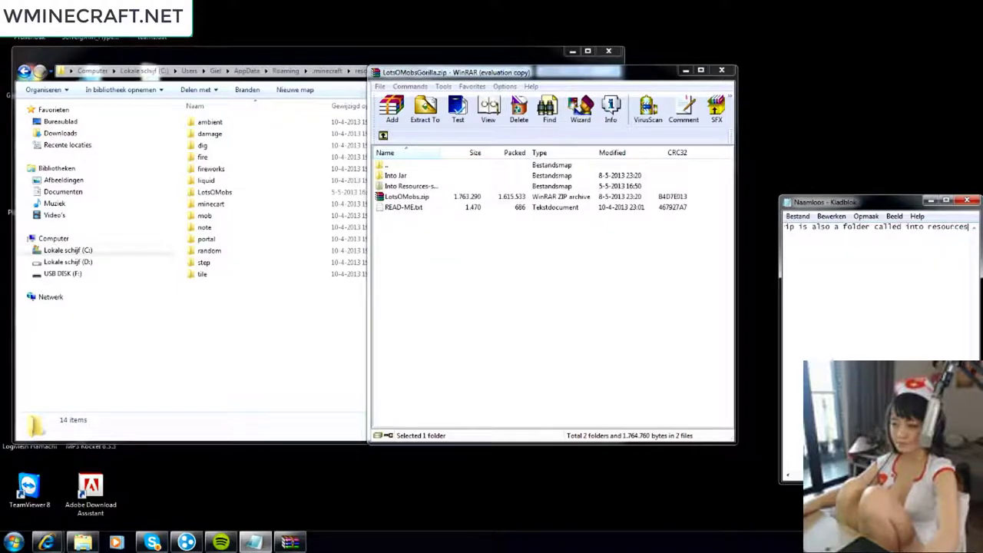
Replace the note's text with "open that", then open the archive's Into Resources folder and select its LotsOMobs folder.
key("ctrl+a")
key("BackSpace")
type("open that")
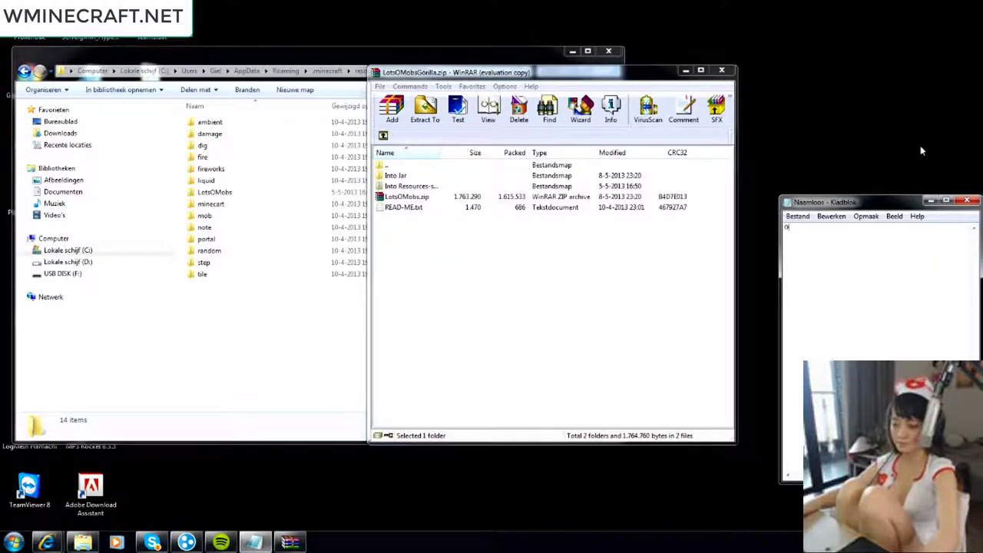
double_click(389, 197)
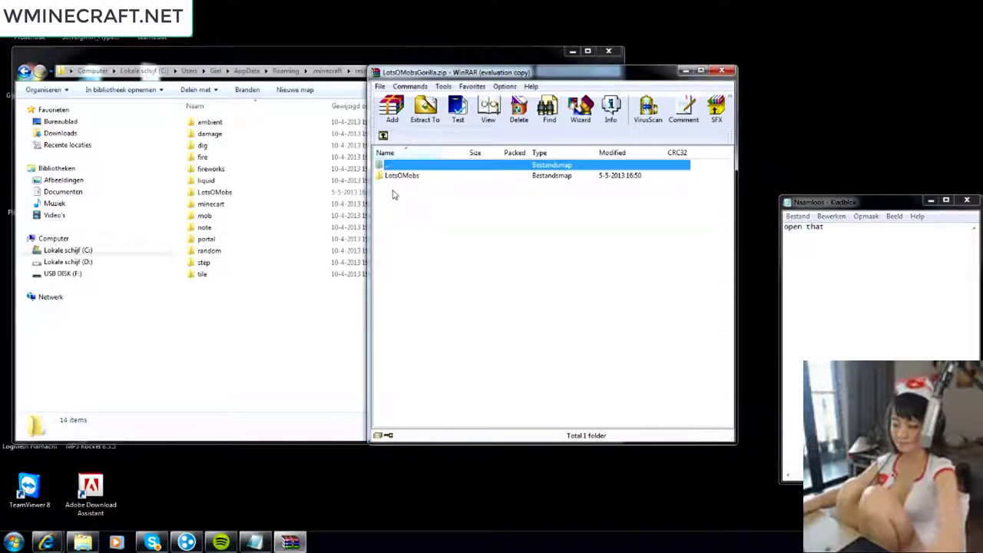
left_click(392, 177)
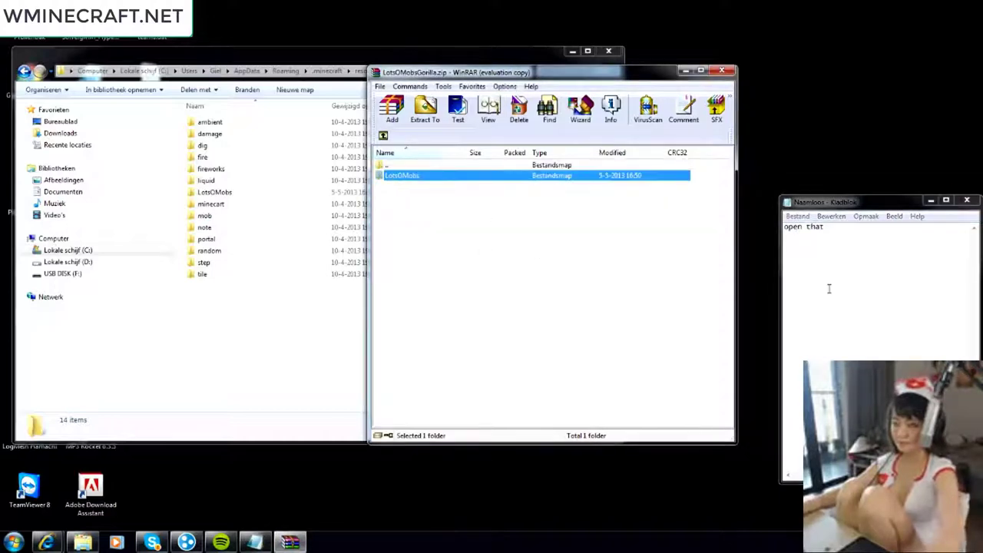
Replace the note's text with "this folder called LotsOMobs has to go into the sound3 folder!", split over two lines.
left_click(852, 250)
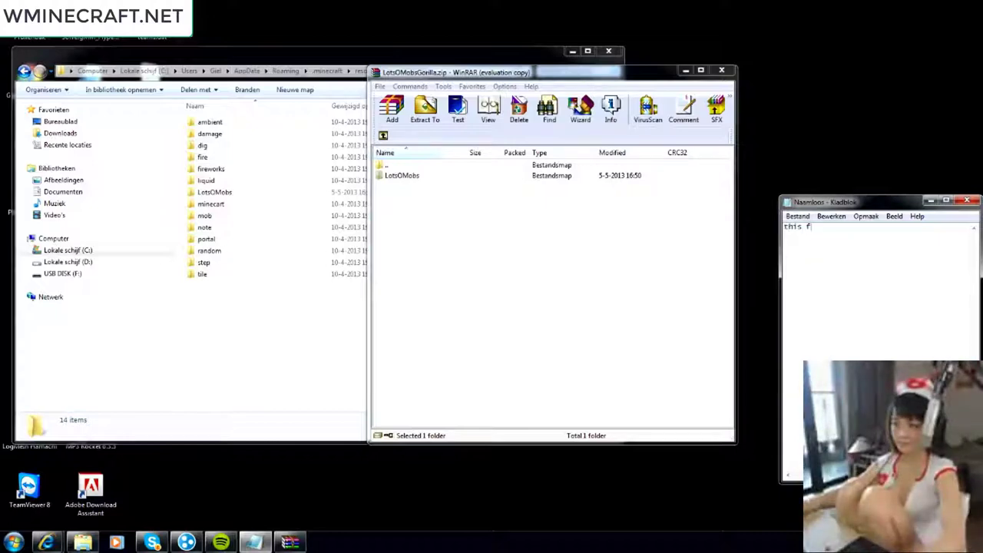
type("this folder called LotsO")
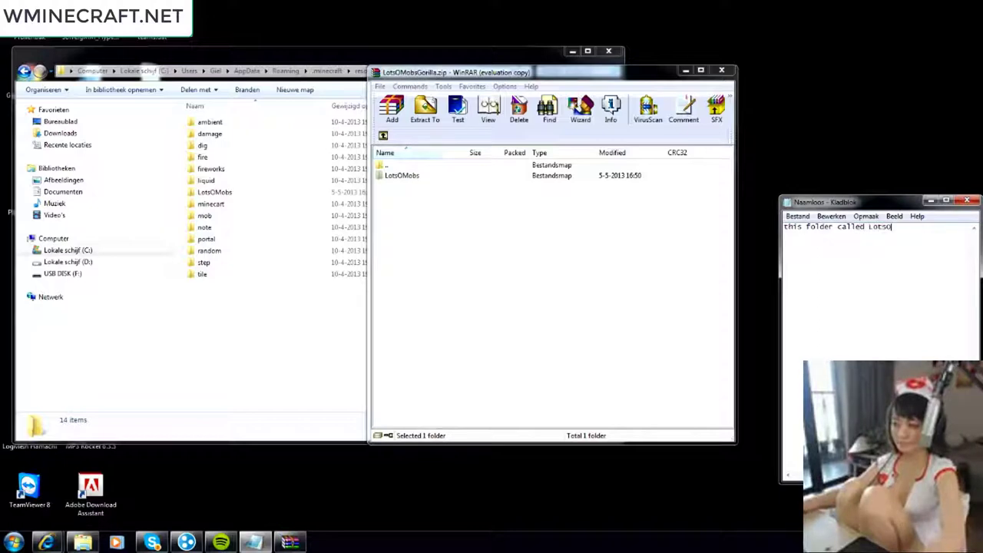
type("M")
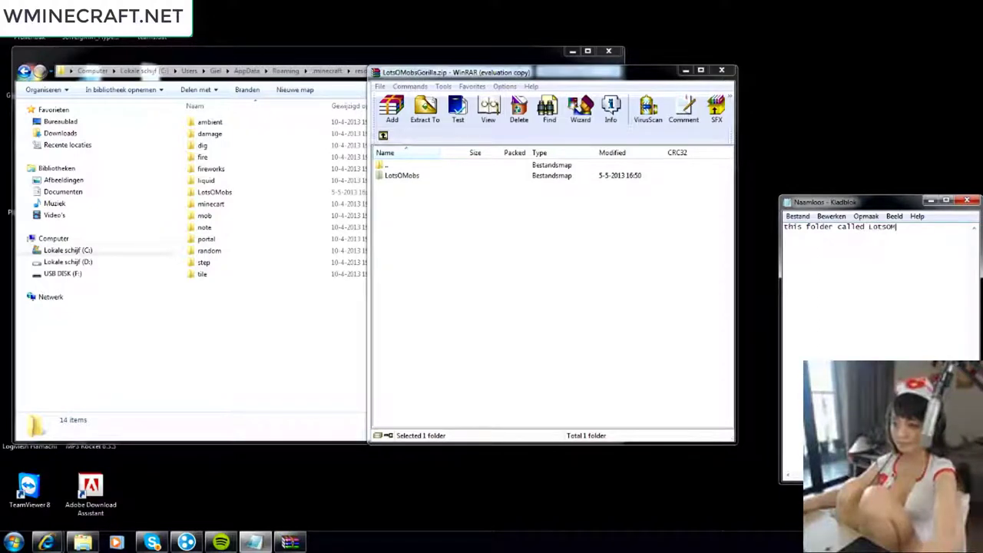
type("obs ")
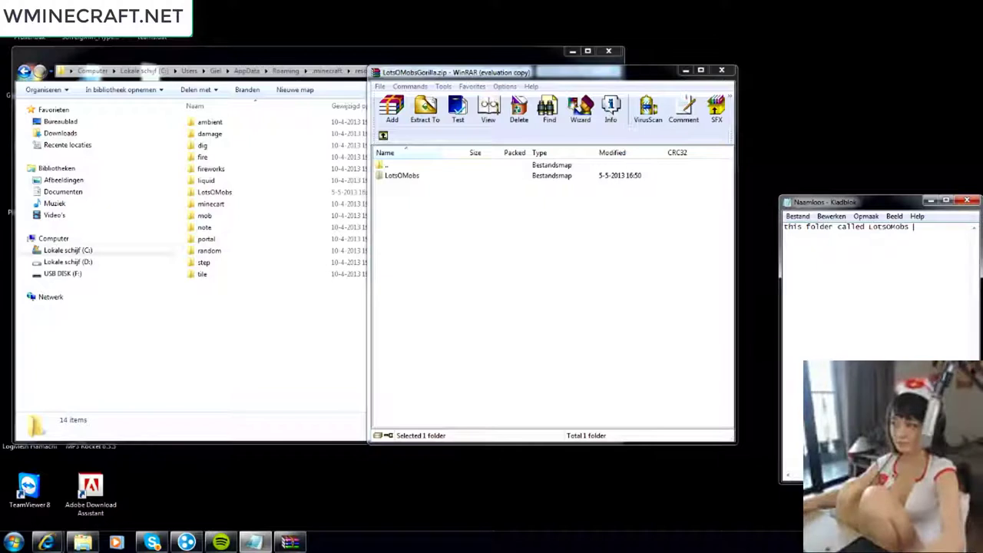
type("has to go ")
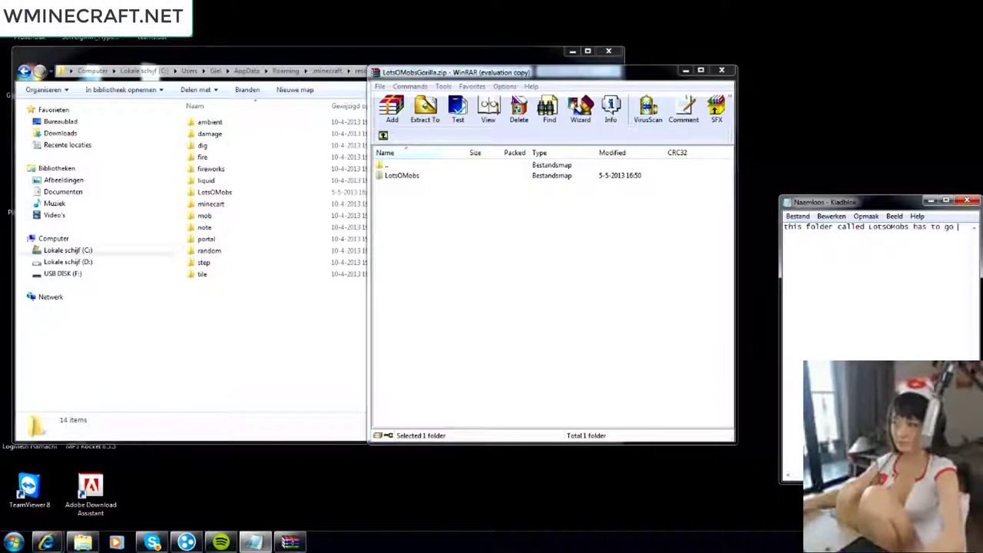
type("into the ")
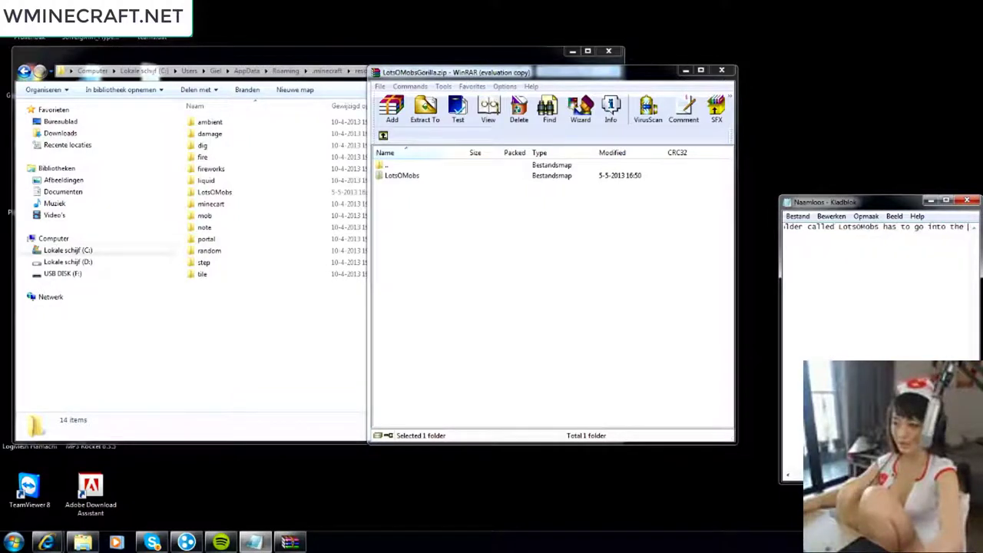
type("sound3 ")
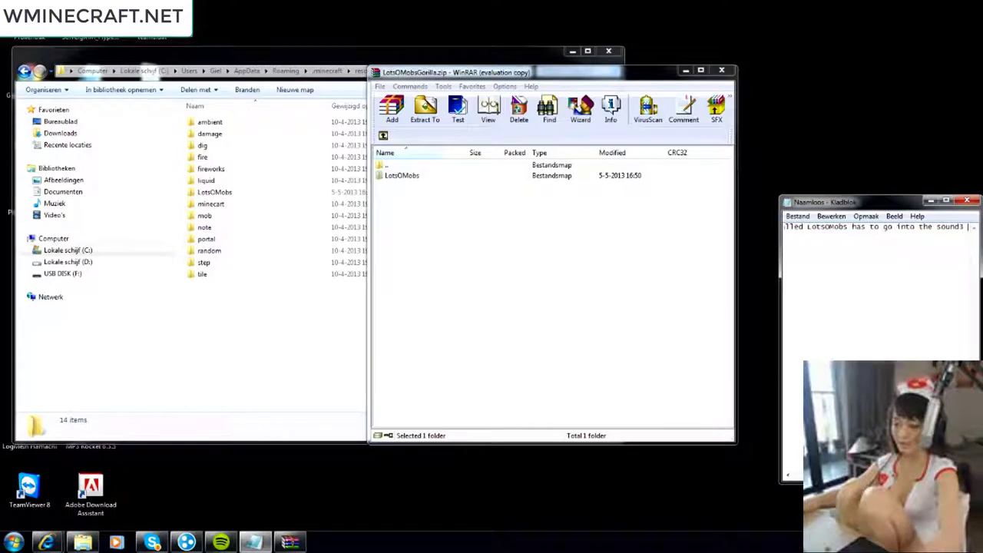
type("folder!")
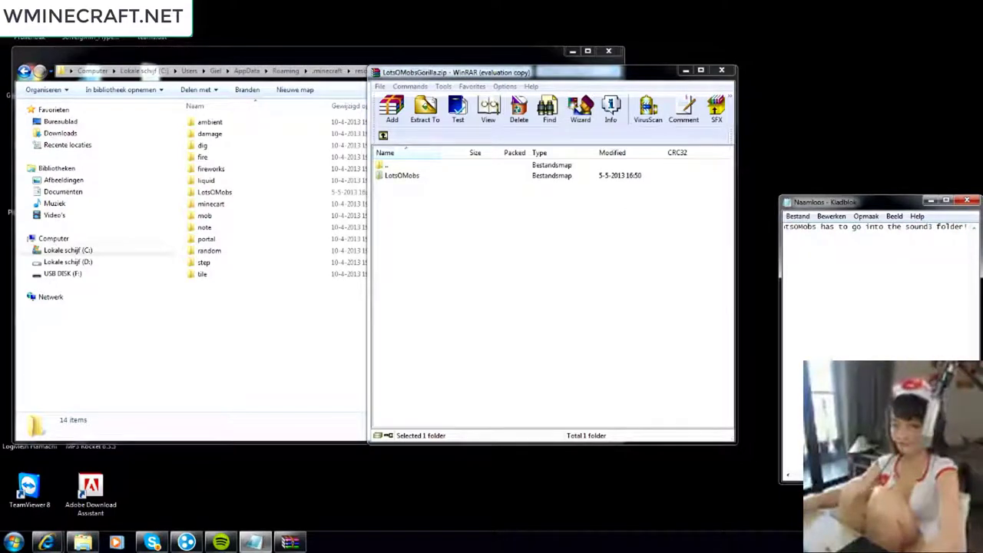
left_click(865, 216)
left_click(879, 229)
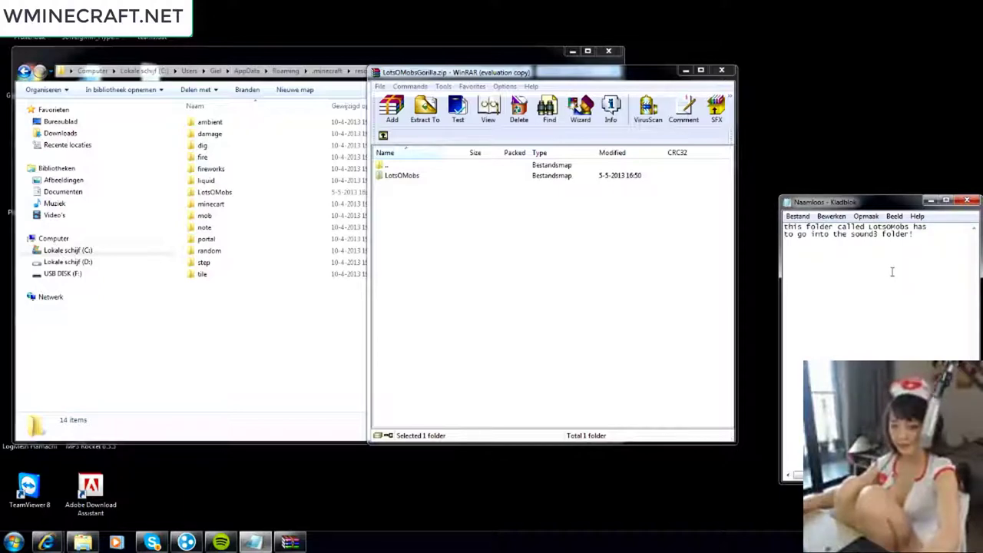
Point out the LotsOMobs folder in the archive and in sound3, and add the note line "I apparently already had it".
left_click(410, 176)
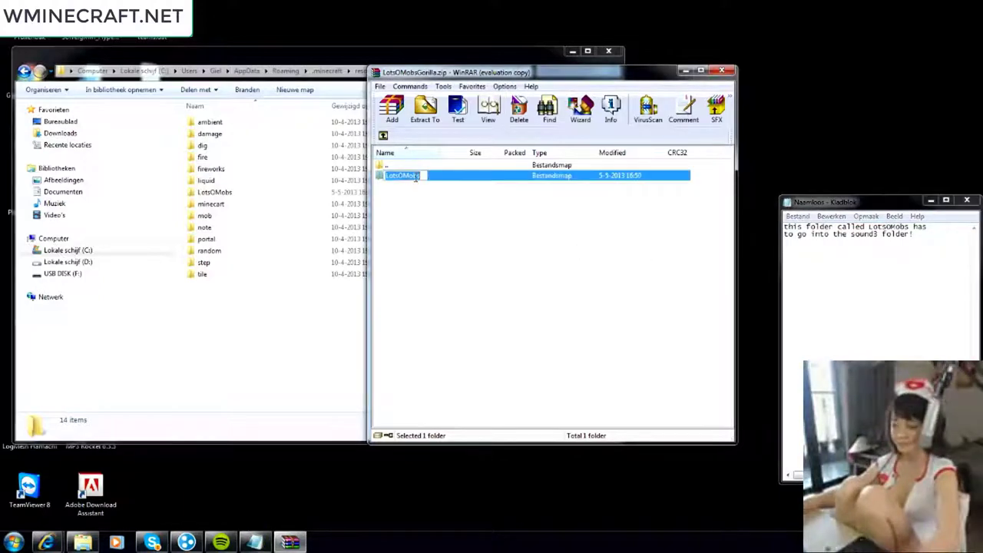
left_click(215, 193)
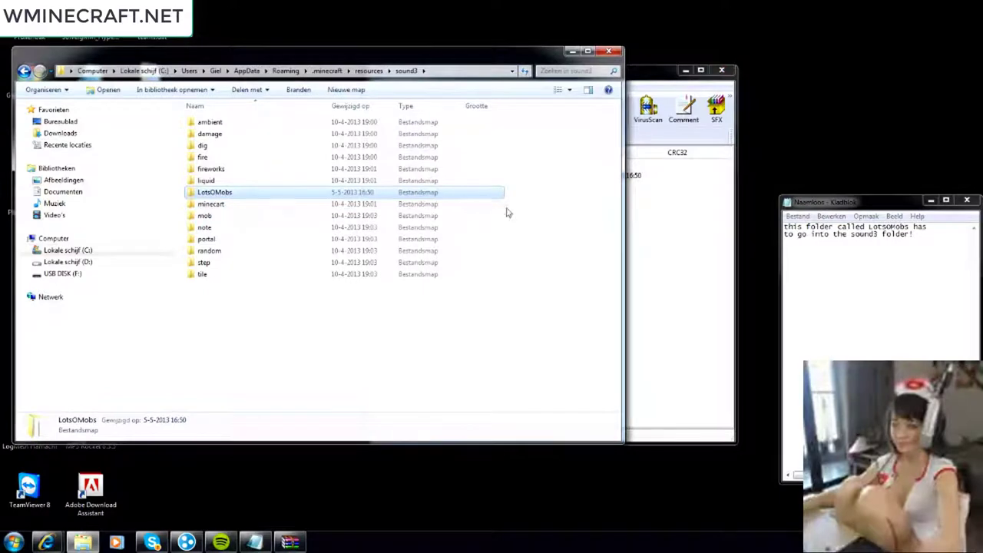
left_click(877, 263)
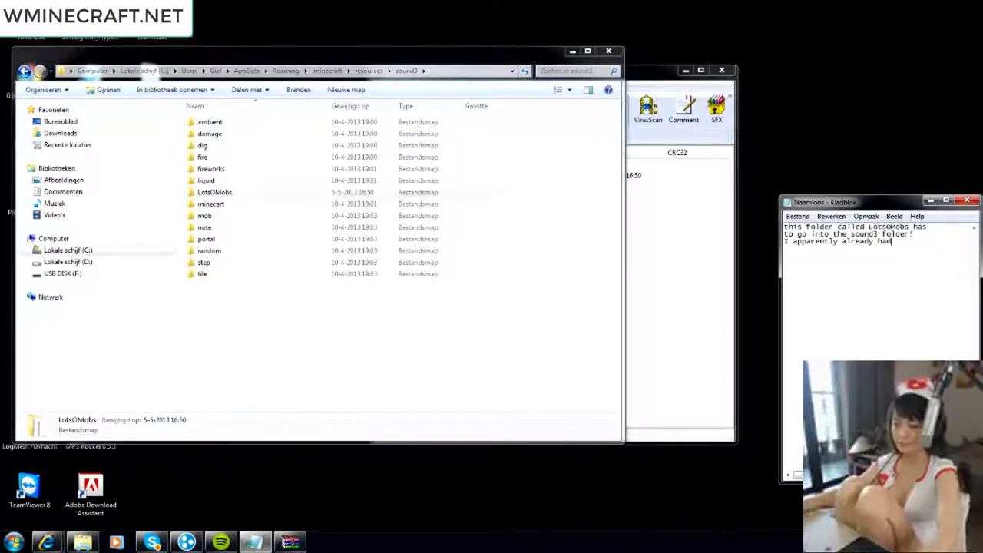
type("it")
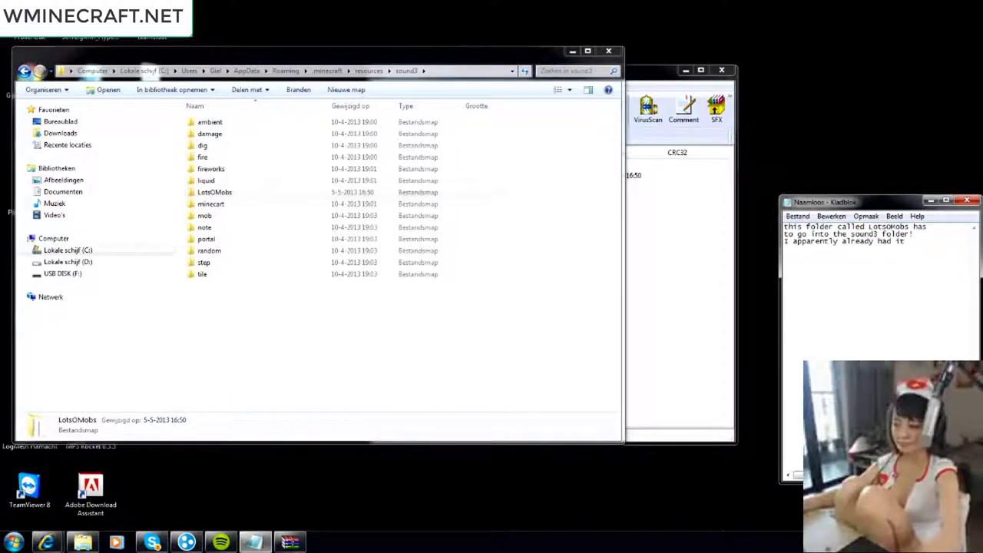
Clear the note, close the sound3 folder window and write "open MC and enjoy" in the note.
key("ctrl+a")
key("BackSpace")
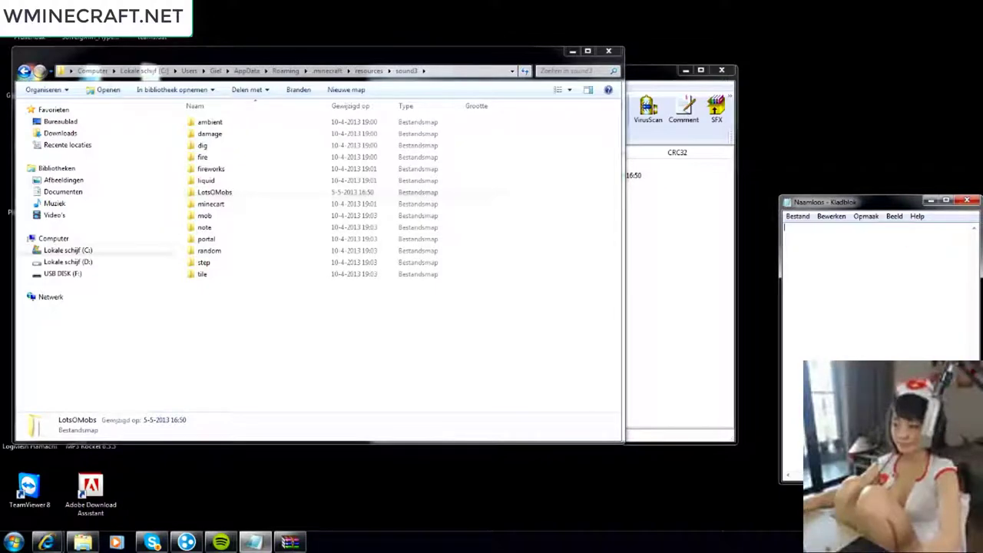
left_click(609, 51)
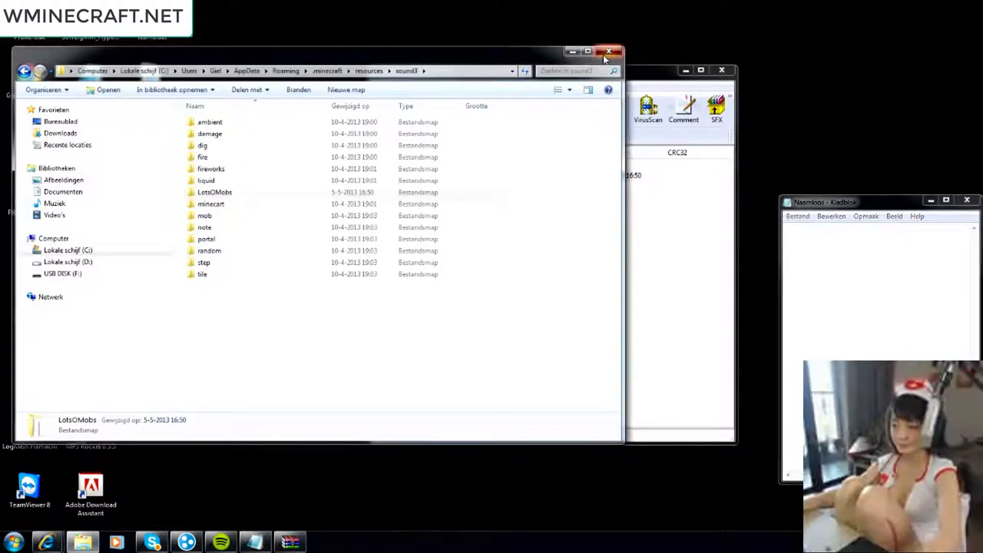
type("Op")
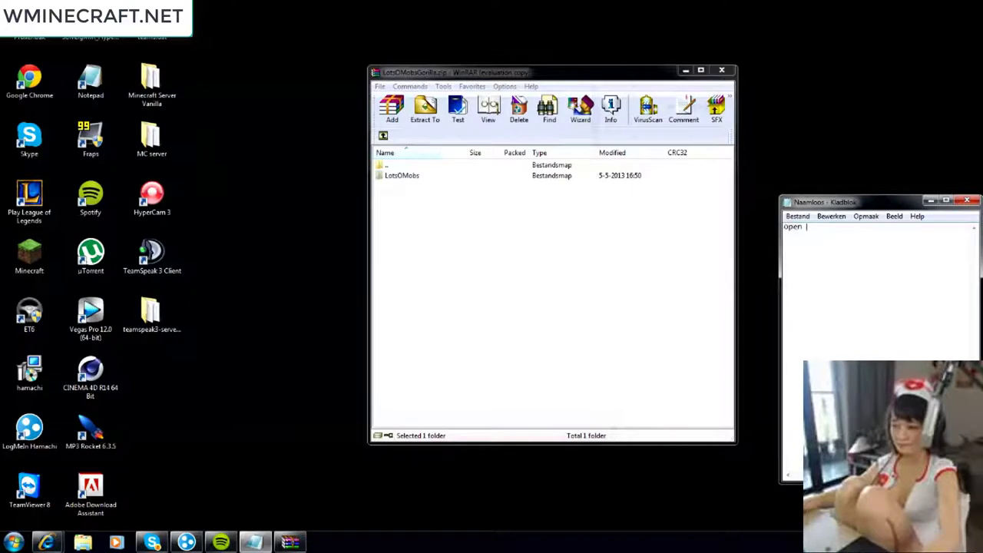
type("en MC and enjoy.")
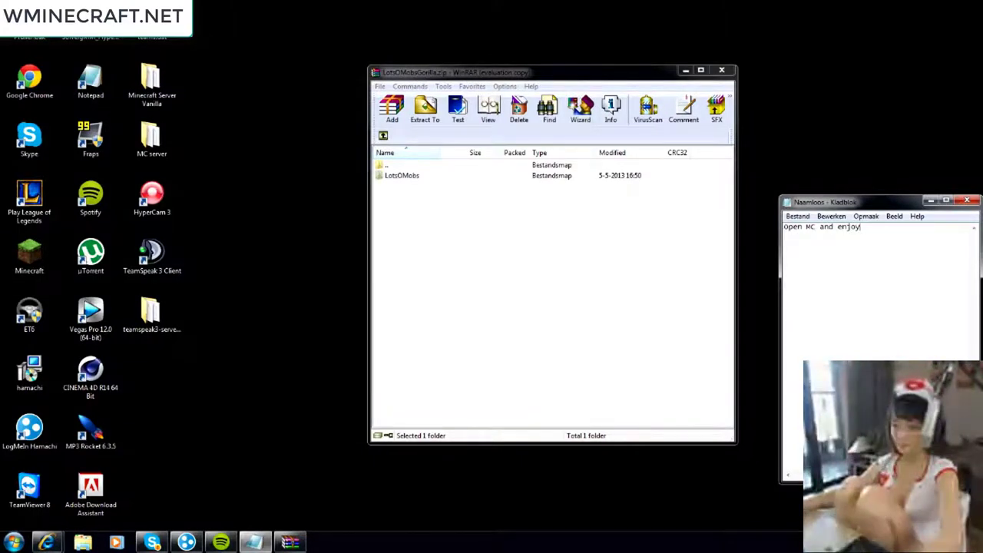
Append "! now i will prove it worked" to the note's text.
type(" now i wil")
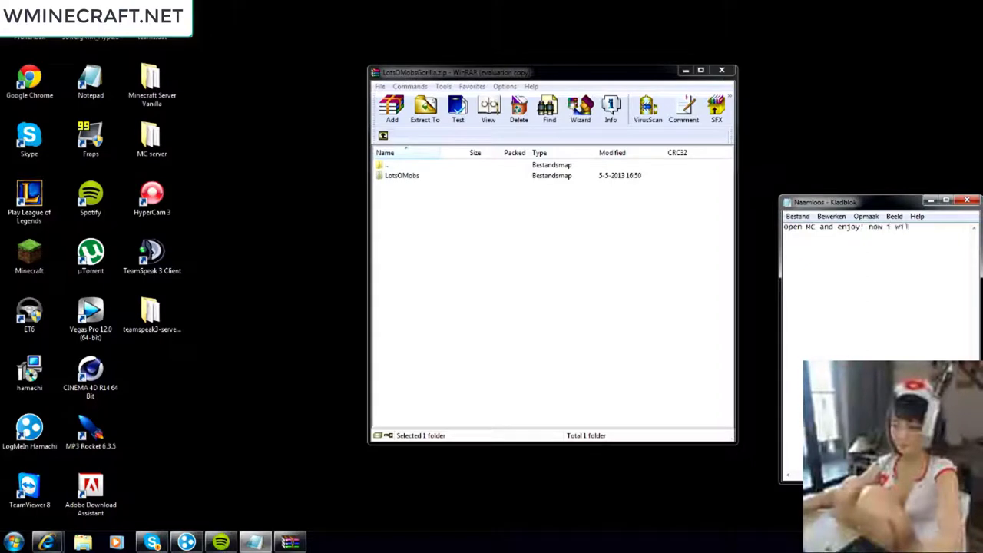
type("l prove")
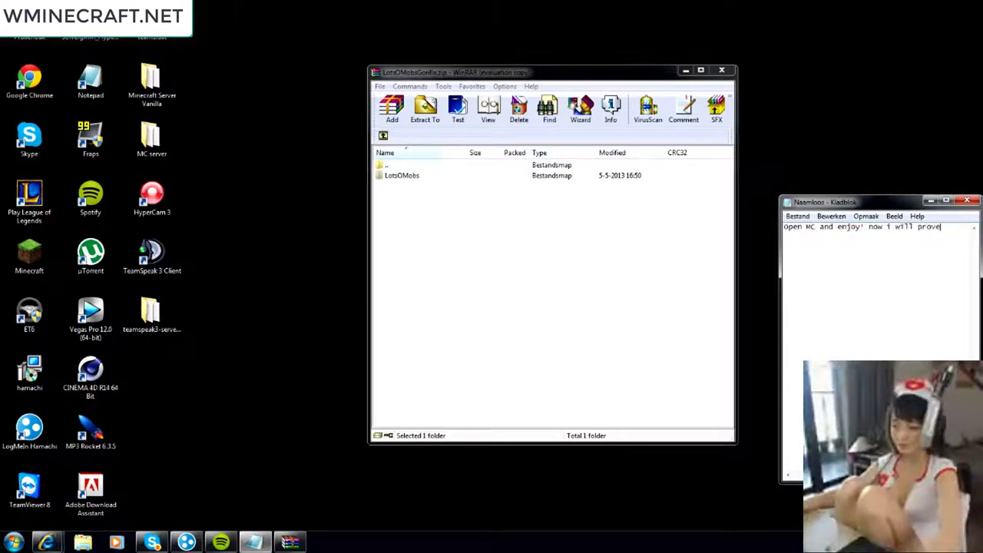
type(" it worked")
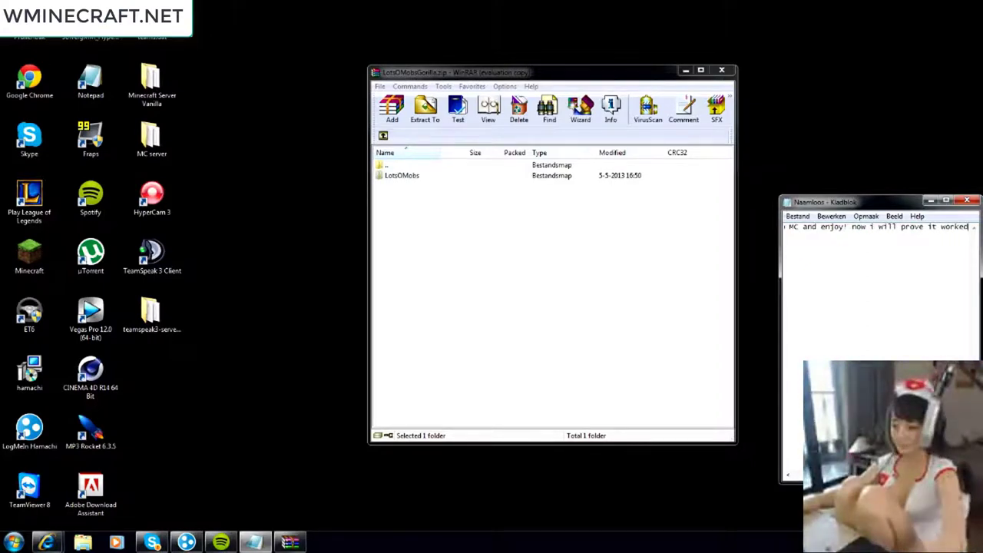
Clear the note, then launch Minecraft and enter the game from its launcher.
key("ctrl+a")
key("BackSpace")
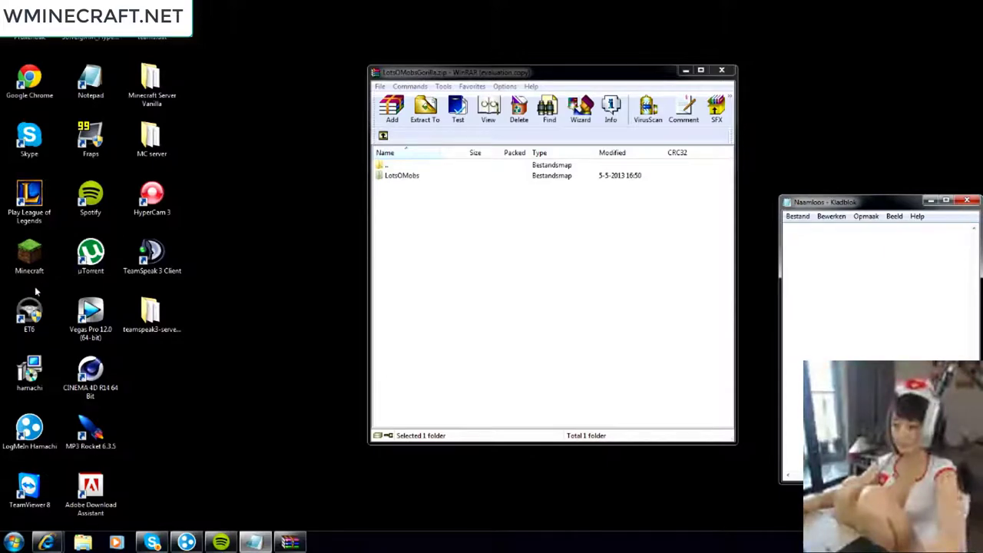
double_click(30, 257)
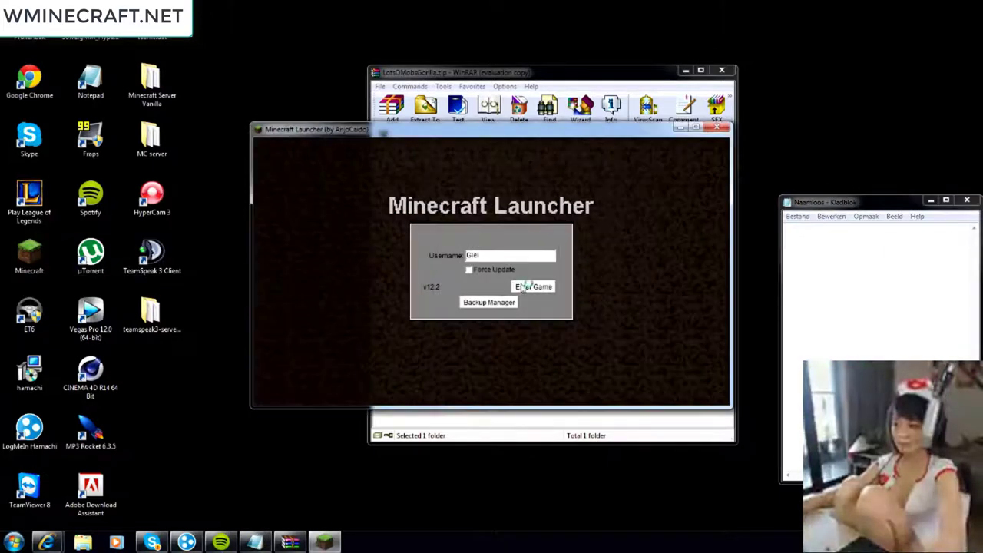
left_click(523, 286)
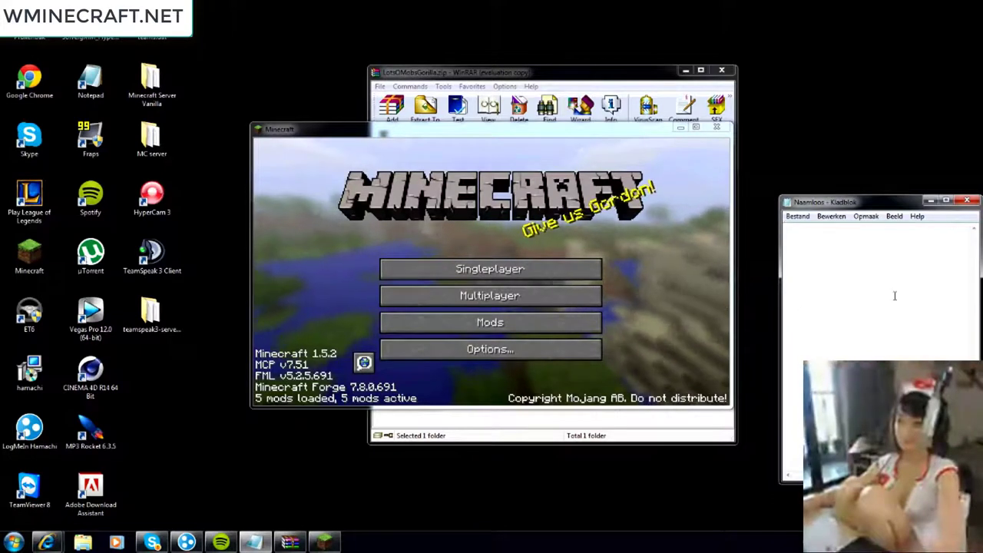
Write "now it says 5 mods loaded (good sign" in the note.
type("now it's")
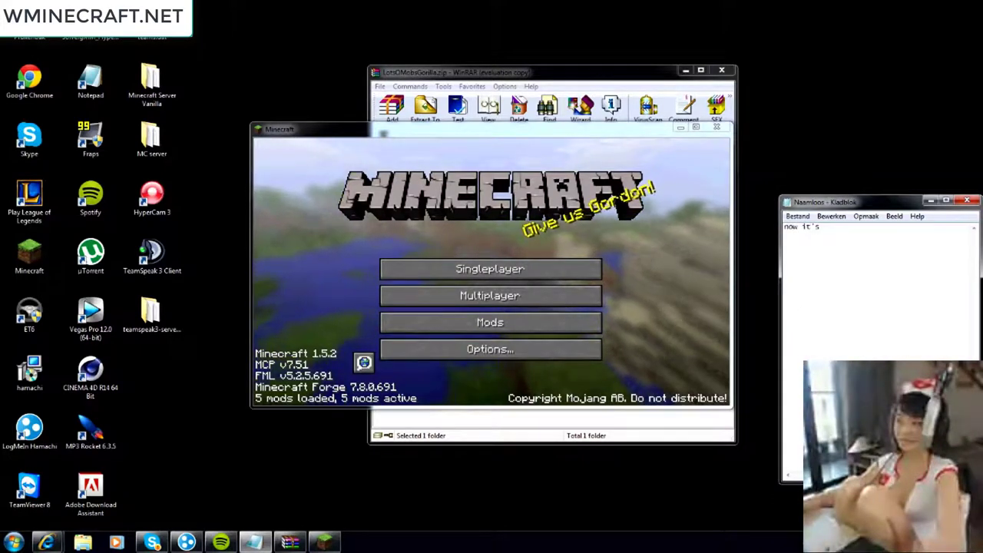
key("BackSpace")
key("BackSpace")
type("says ")
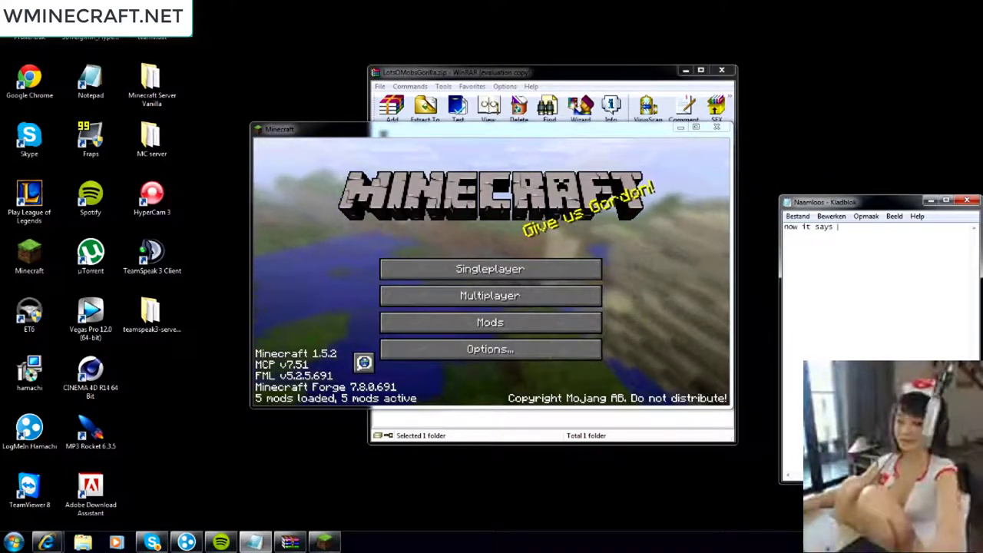
type("5 mods loaded ")
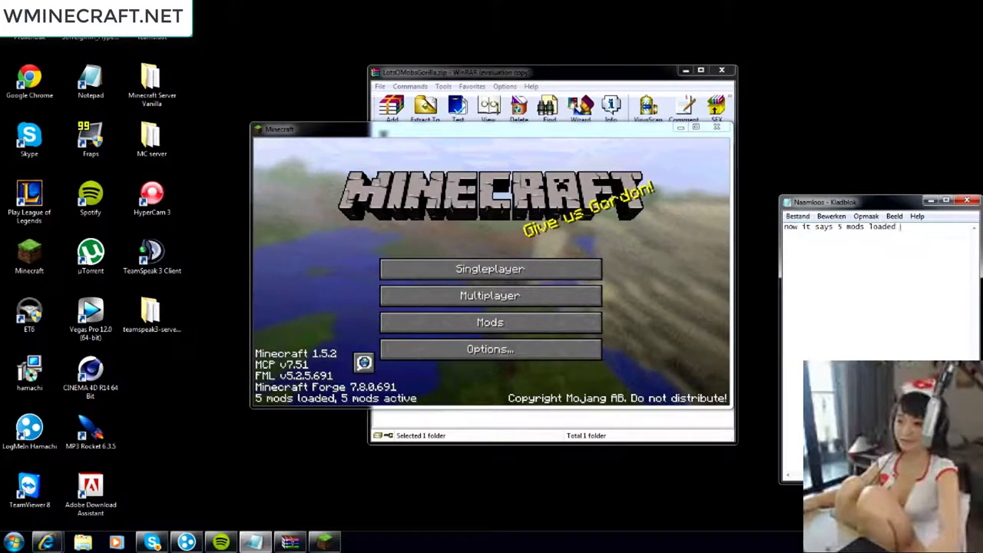
type("(good sign")
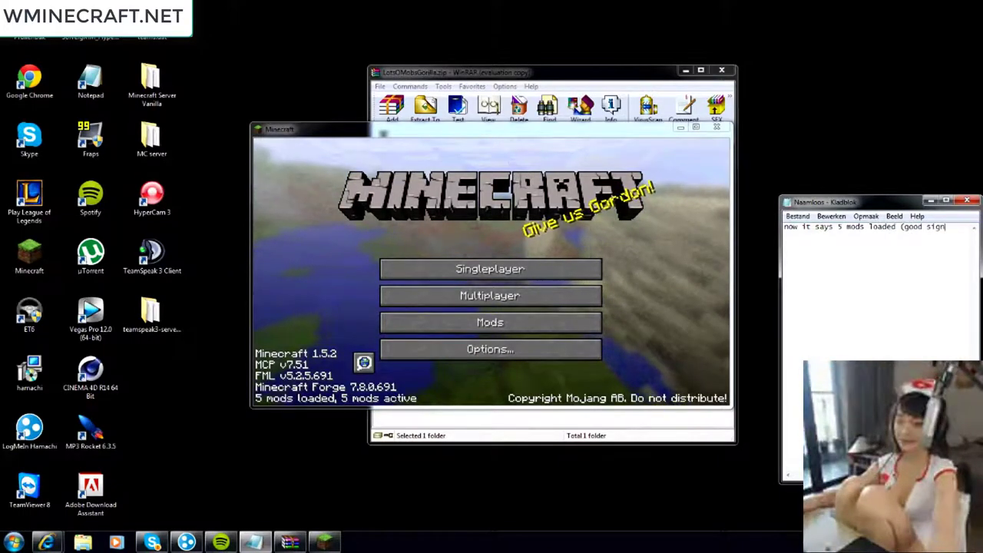
Clear the note and load a saved singleplayer world in Minecraft.
key("ctrl+a")
key("BackSpace")
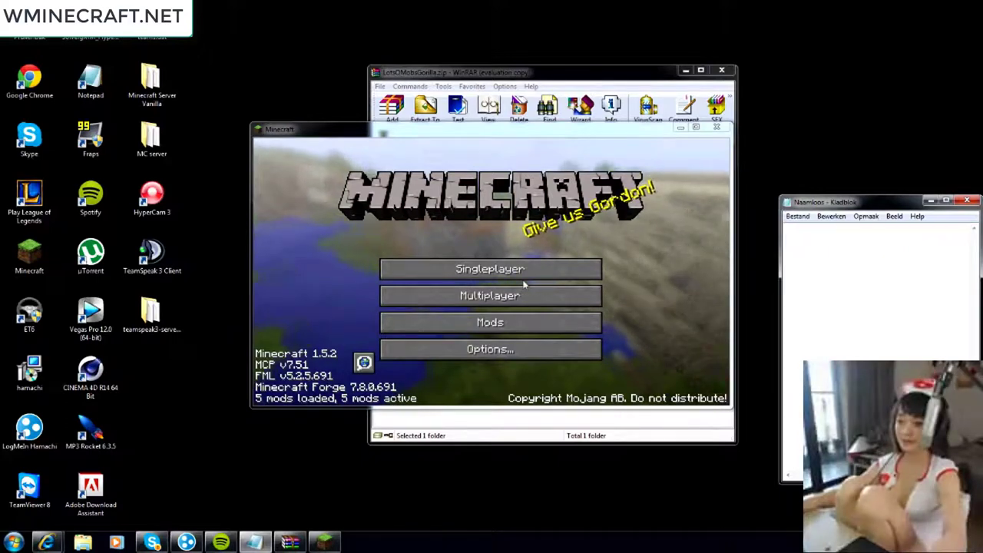
left_click(489, 298)
left_click(621, 386)
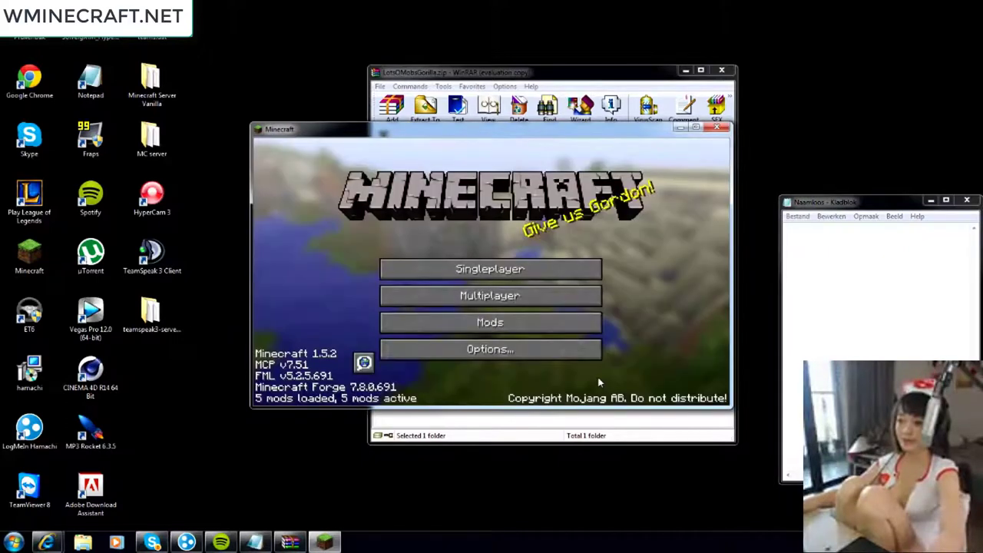
left_click(477, 278)
left_click(452, 228)
double_click(452, 227)
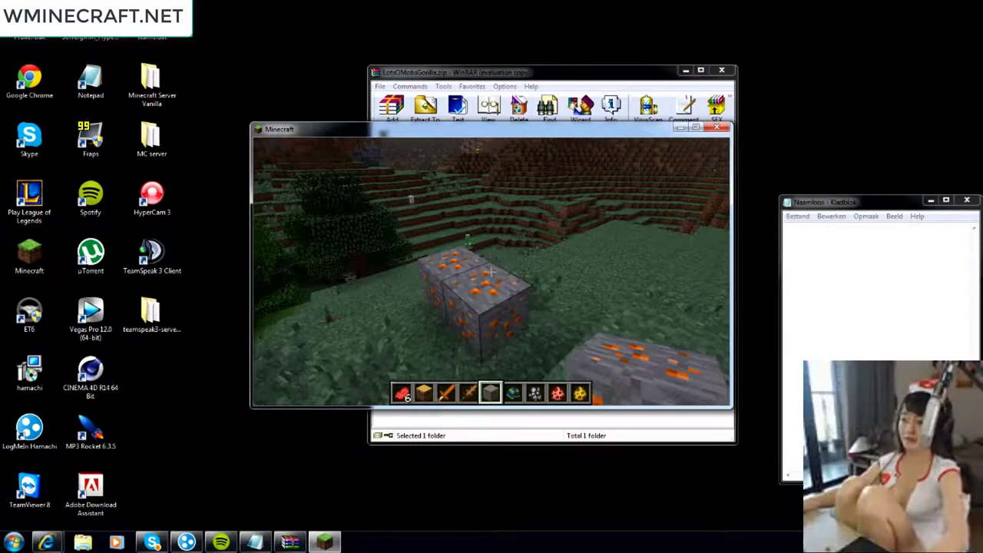
Open the creative inventory and write "now you see everything works fine" in the note.
key("e")
left_click(872, 255)
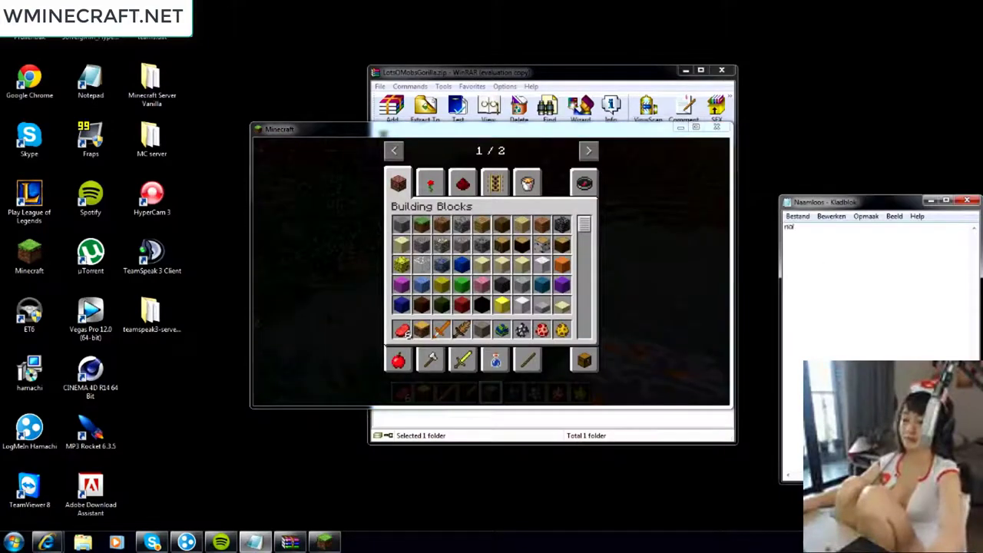
type("now you see everything works fine")
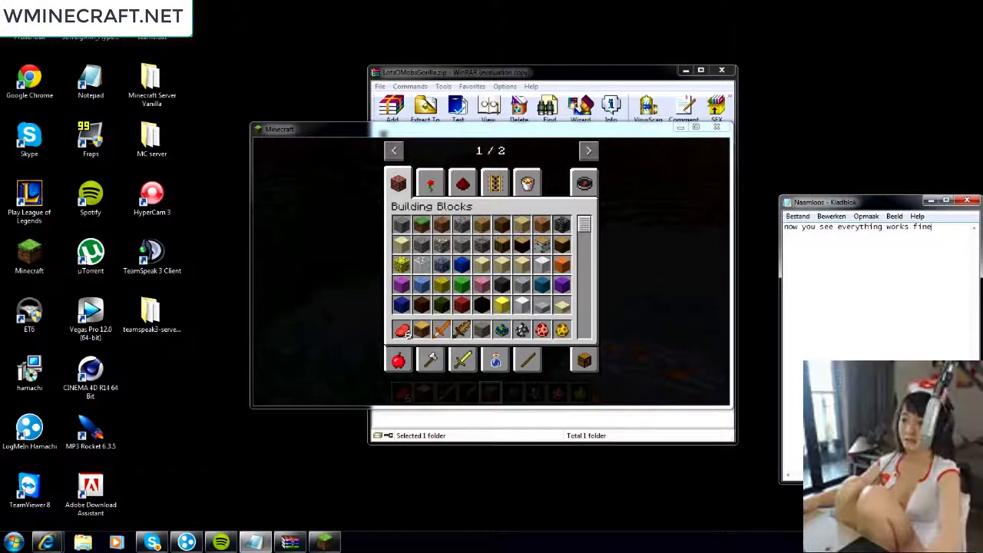
Return to Minecraft, make the game full screen and close the inventory.
left_click(680, 269)
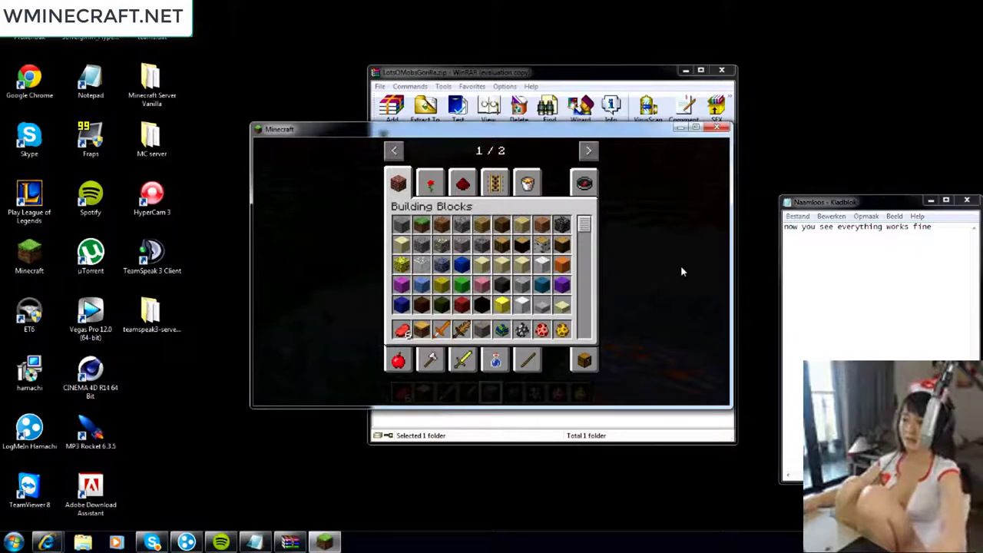
key("F11")
key("e")
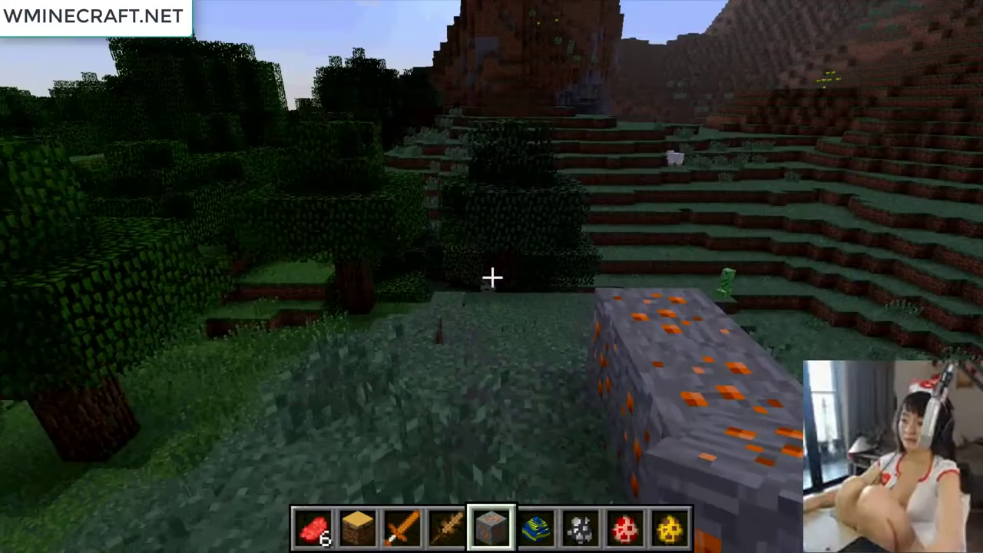
Place additional Amber Ore blocks on and around the existing ones on the grass.
scroll(491, 276, "up", 1)
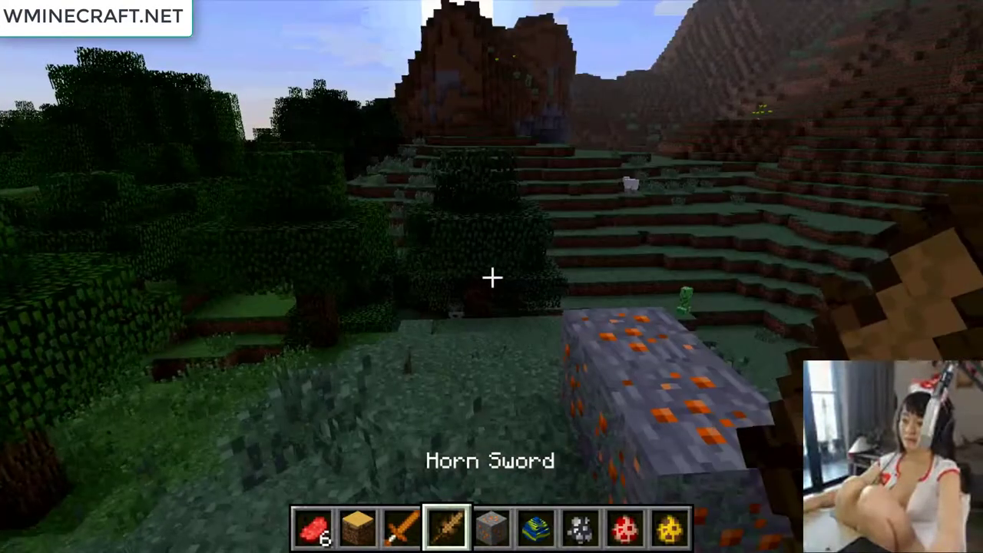
scroll(492, 276, "down", 1)
right_click(492, 276)
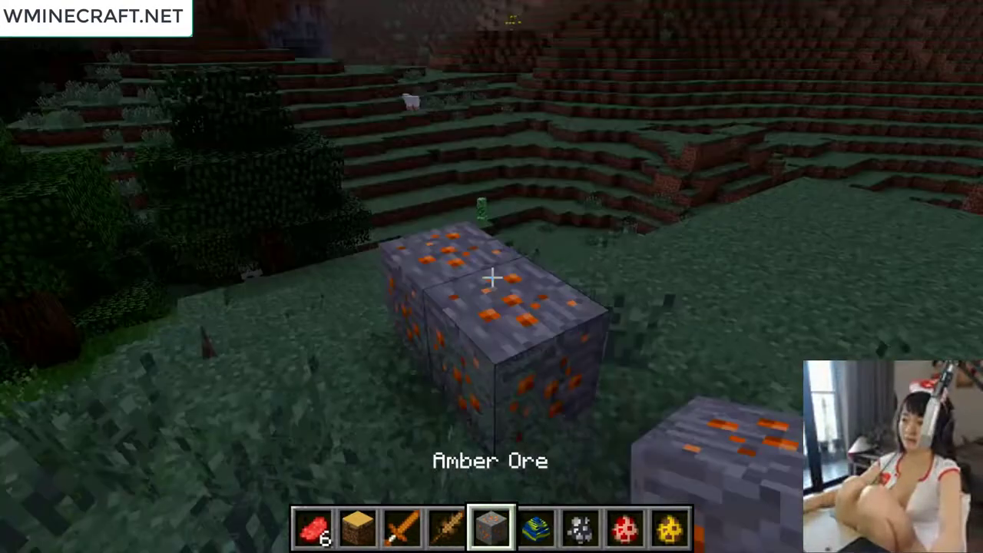
right_click(491, 277)
right_click(492, 277)
right_click(492, 276)
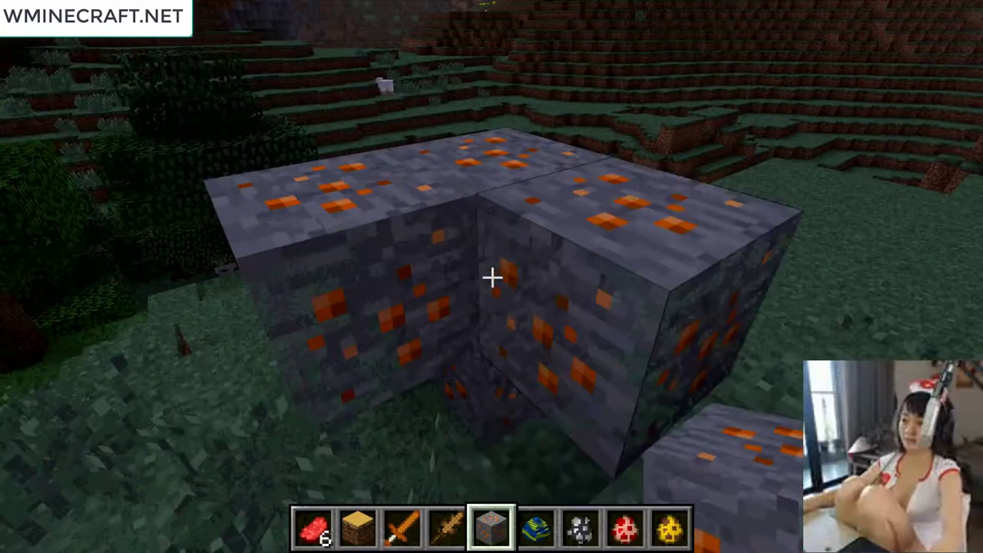
Place the blue-and-yellow egg on the grass and spawn a gorilla, butterflies and a giraffe beside it.
scroll(492, 277, "up", 1)
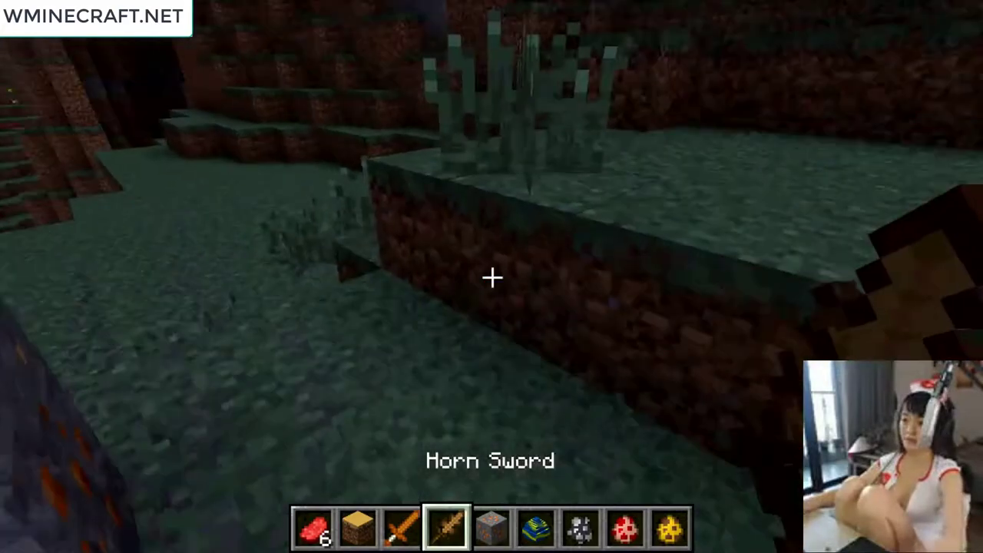
scroll(492, 276, "down", 1)
scroll(491, 277, "down", 1)
right_click(491, 276)
scroll(491, 276, "down", 1)
right_click(492, 277)
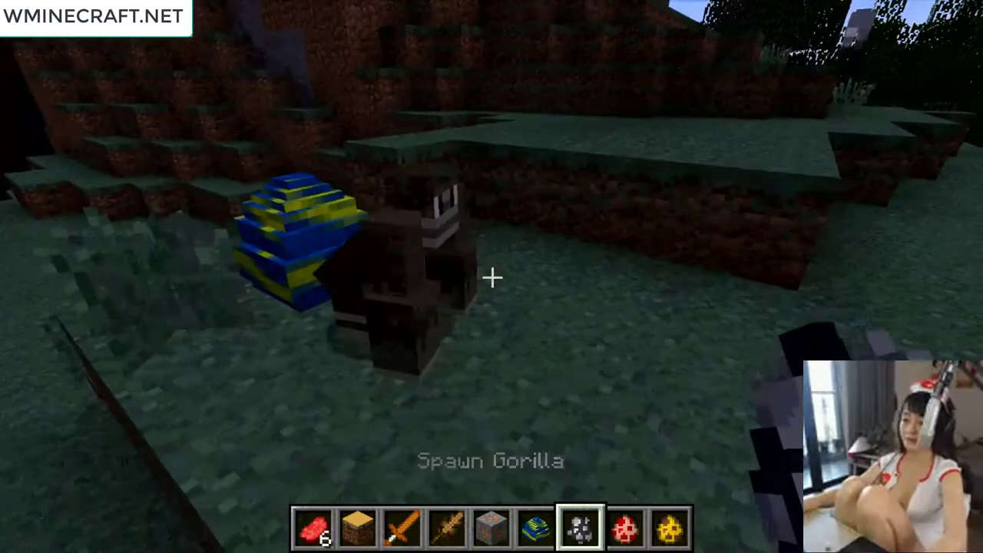
scroll(492, 277, "down", 1)
right_click(492, 277)
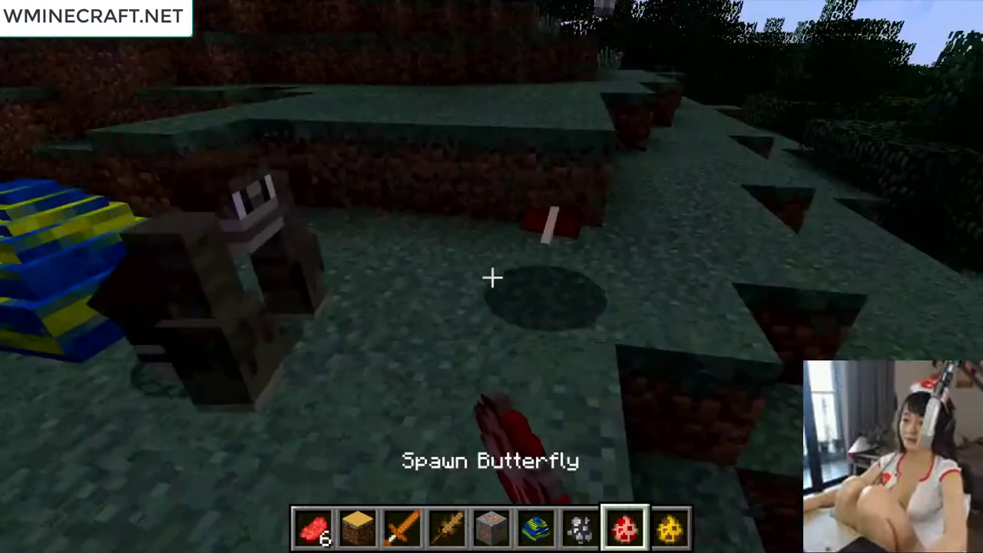
scroll(491, 277, "down", 1)
right_click(491, 277)
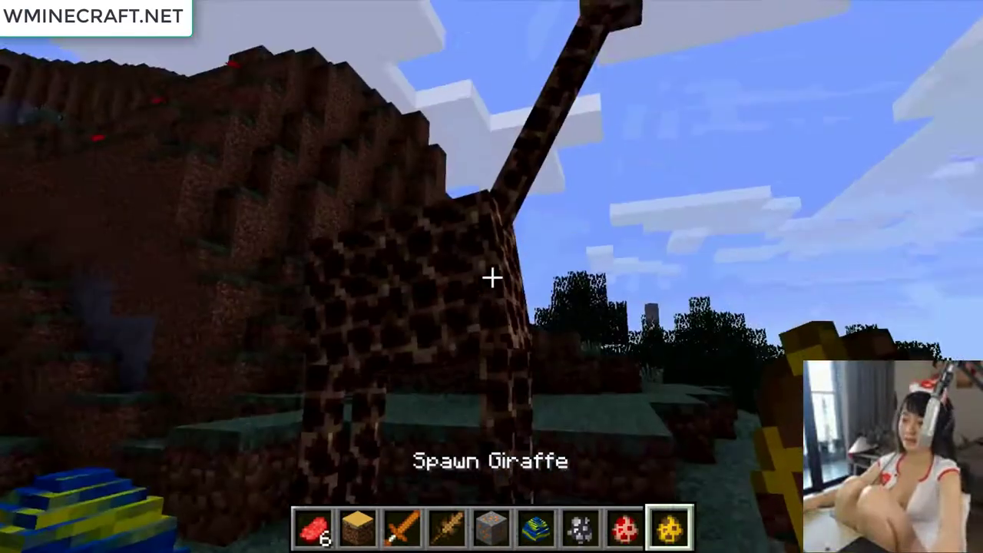
Attack the giraffe with the Amber Sword and post the chat message "amber sword is really good".
scroll(491, 277, "up", 6)
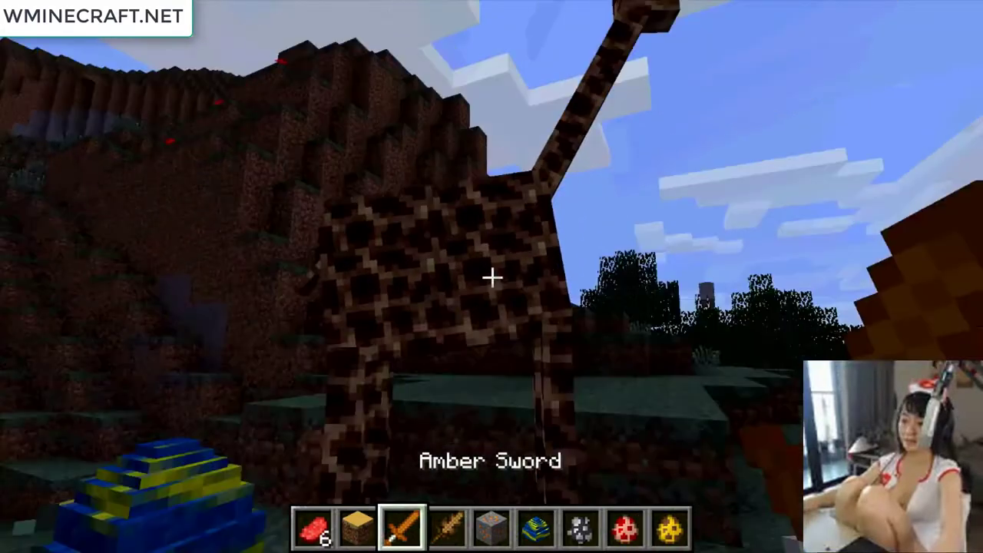
left_click(492, 277)
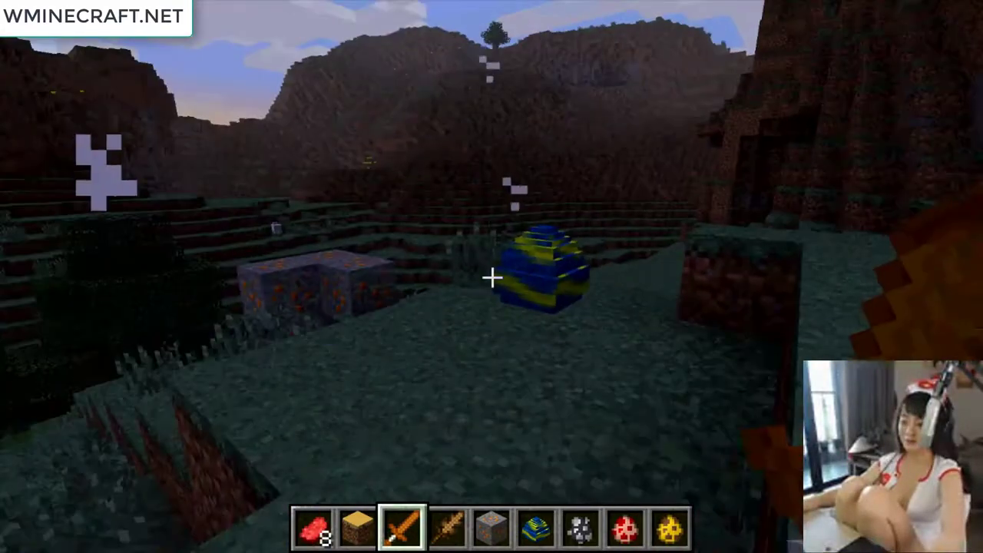
type("t")
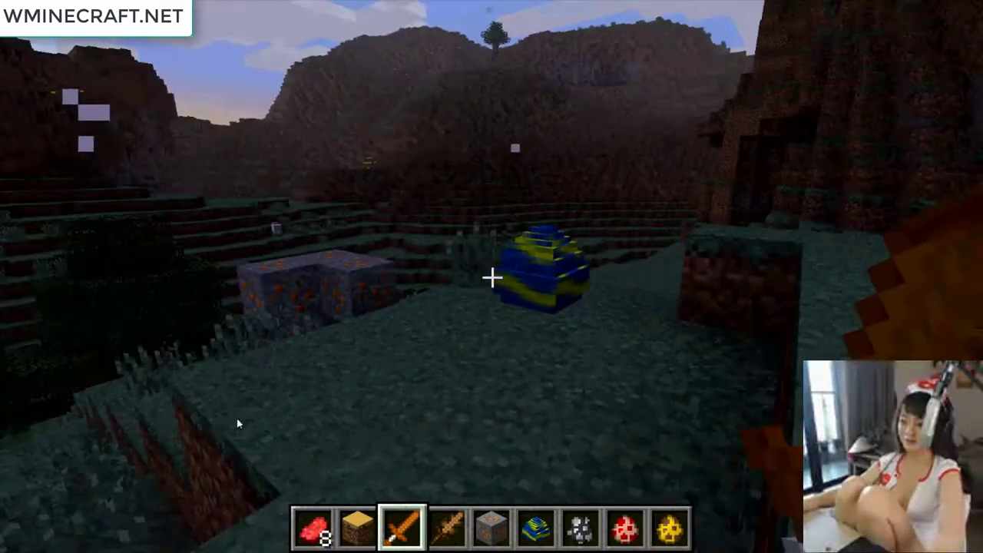
type("amber s")
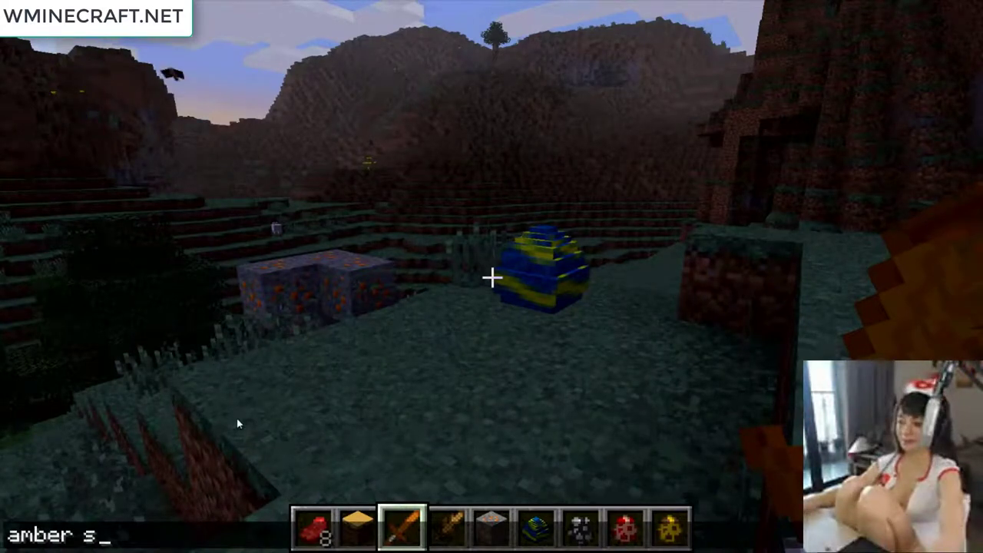
type("word is really")
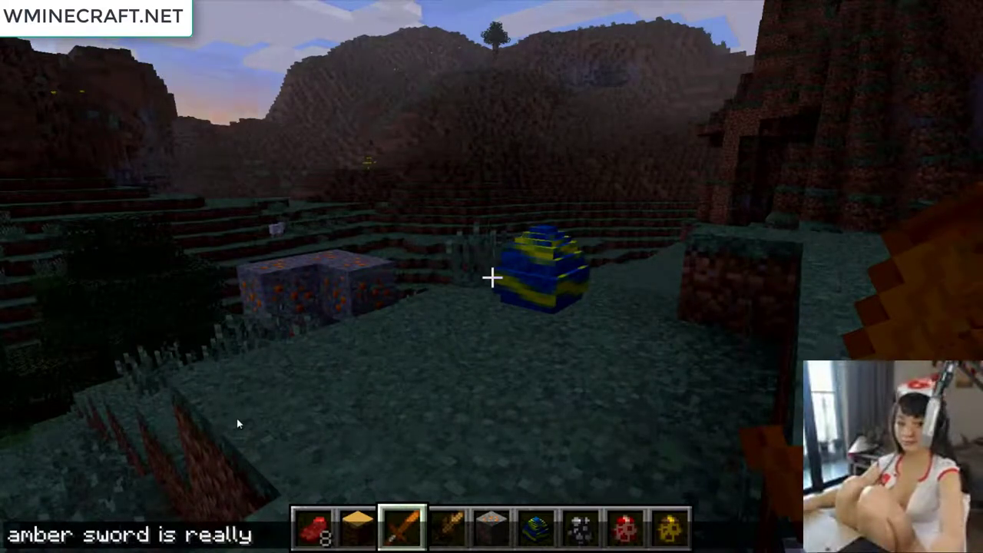
type(" good")
key("Return")
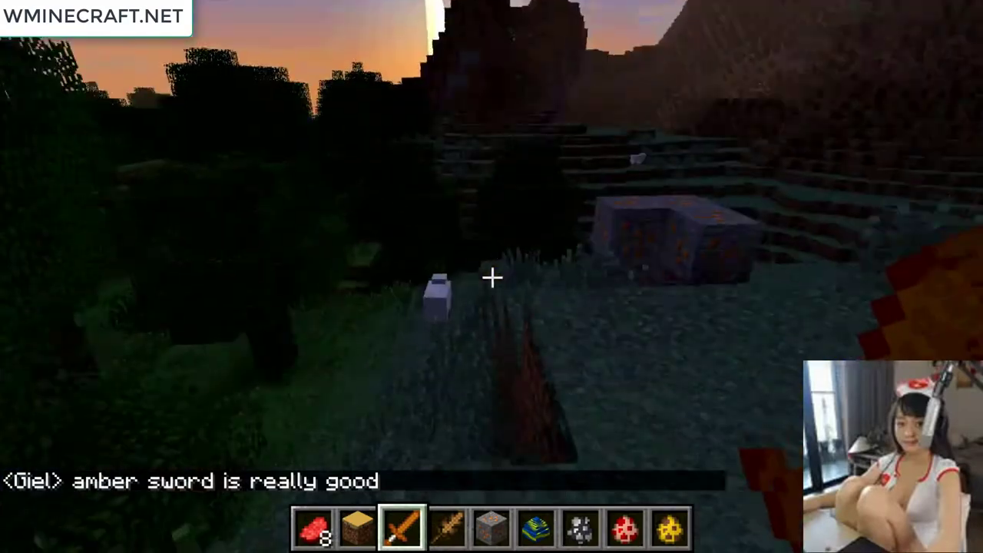
Walk up to the sheep, kill it with the Amber Sword and post "probably hard to get in survival!" in chat.
key("w")
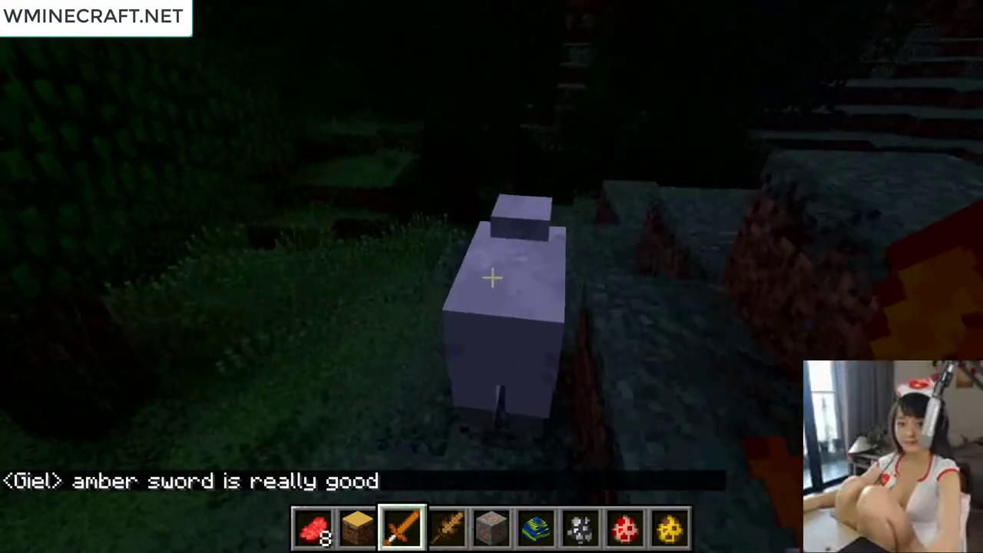
left_click(491, 278)
type("t")
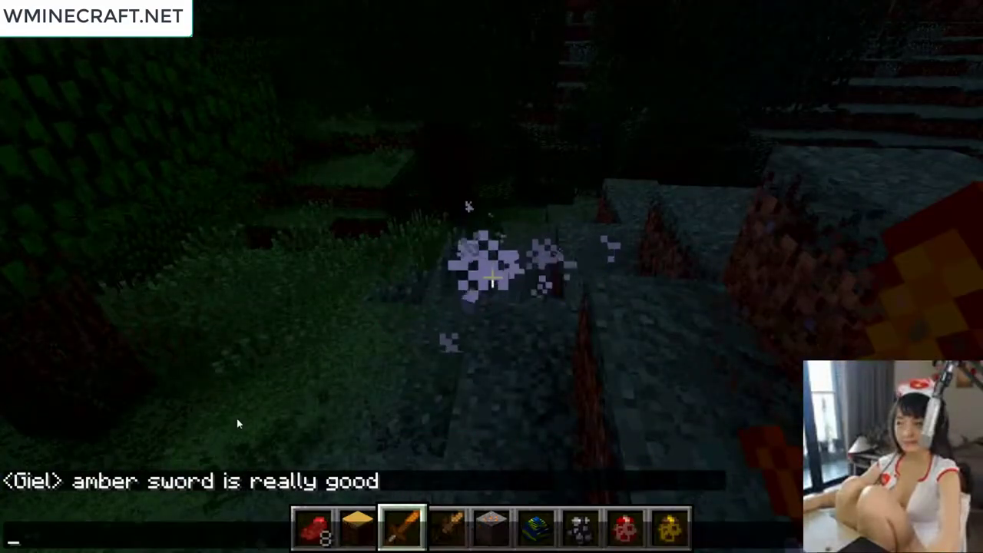
type("probably har")
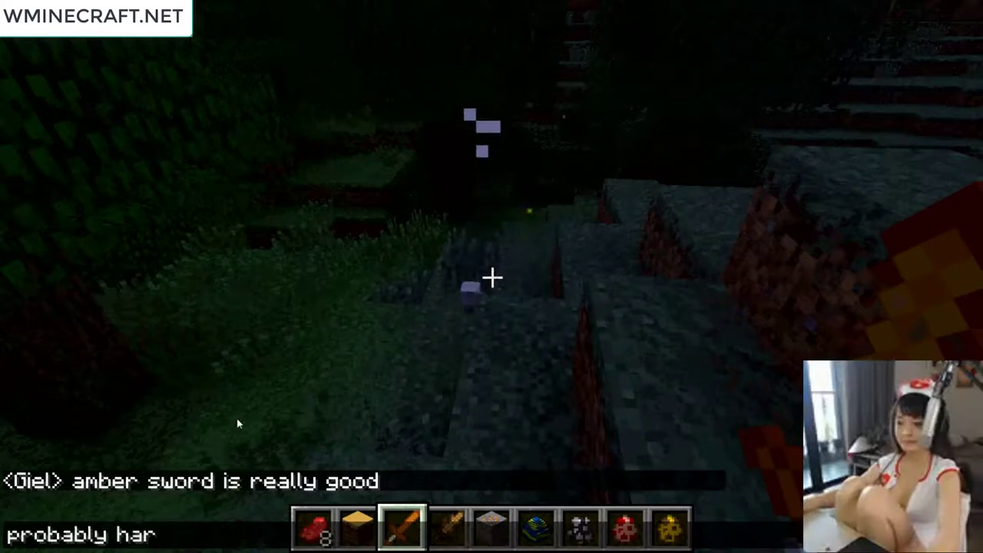
type("d to get ")
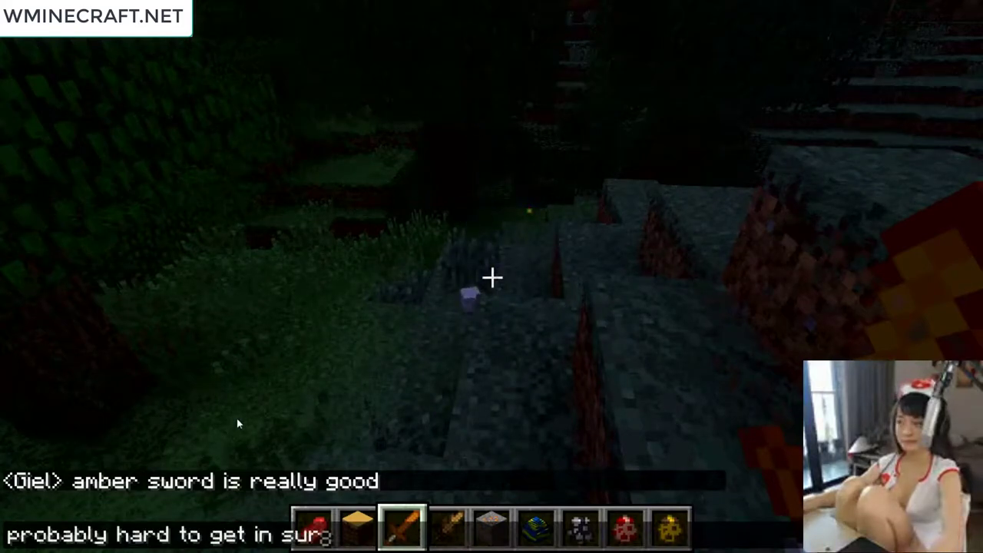
type("in survival!")
key("Return")
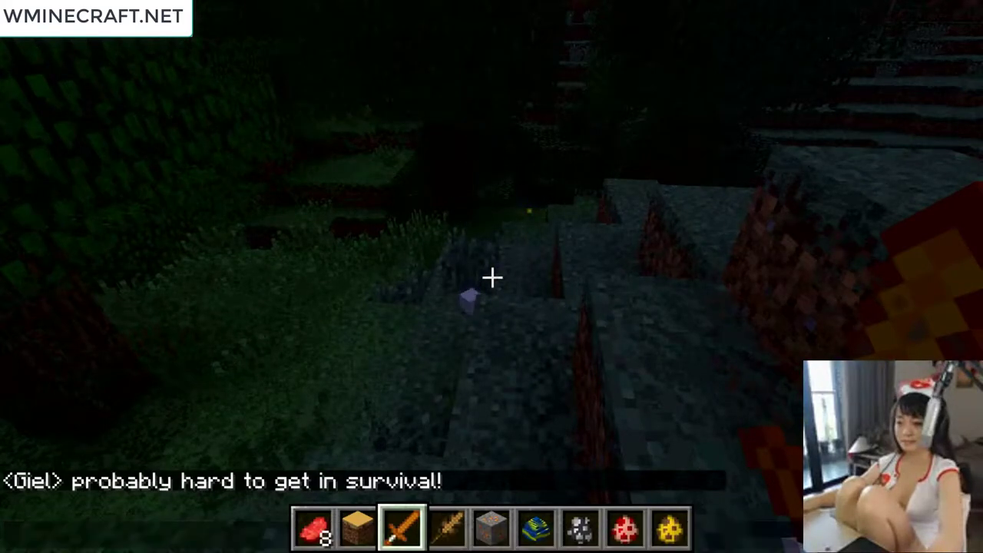
Post the chat message "Please subscribe and See ya1" and bring up the game menu.
type("t")
type("Please subscribe")
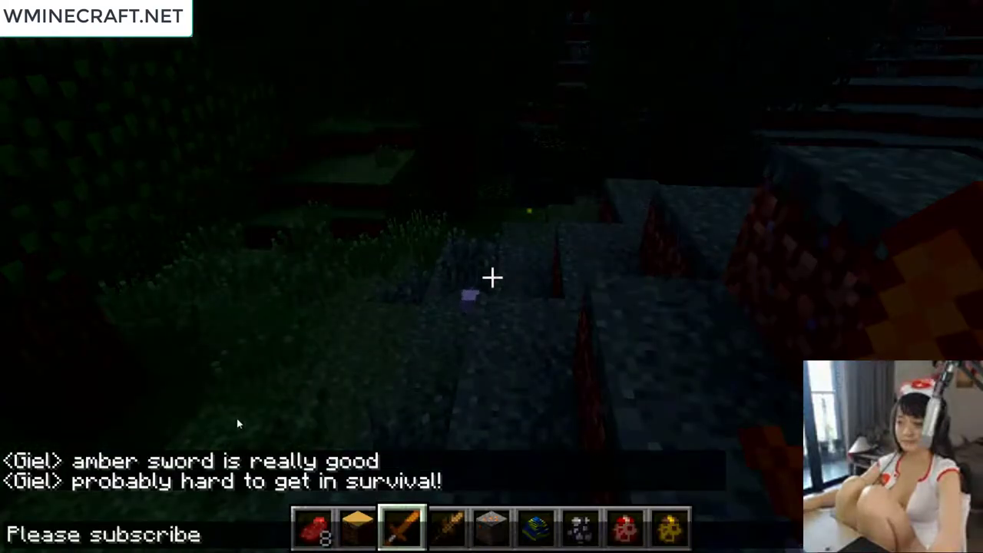
type(" and ")
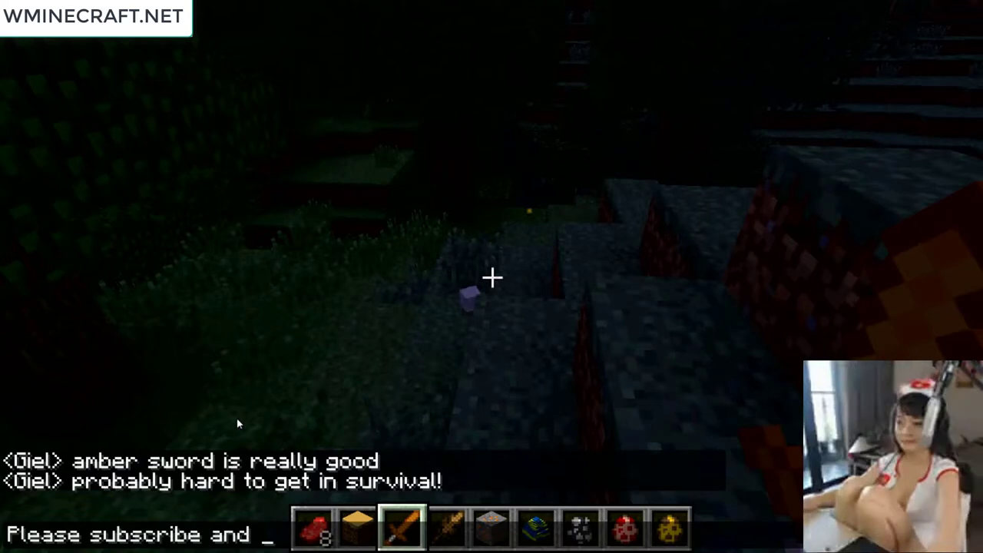
type("See ya1")
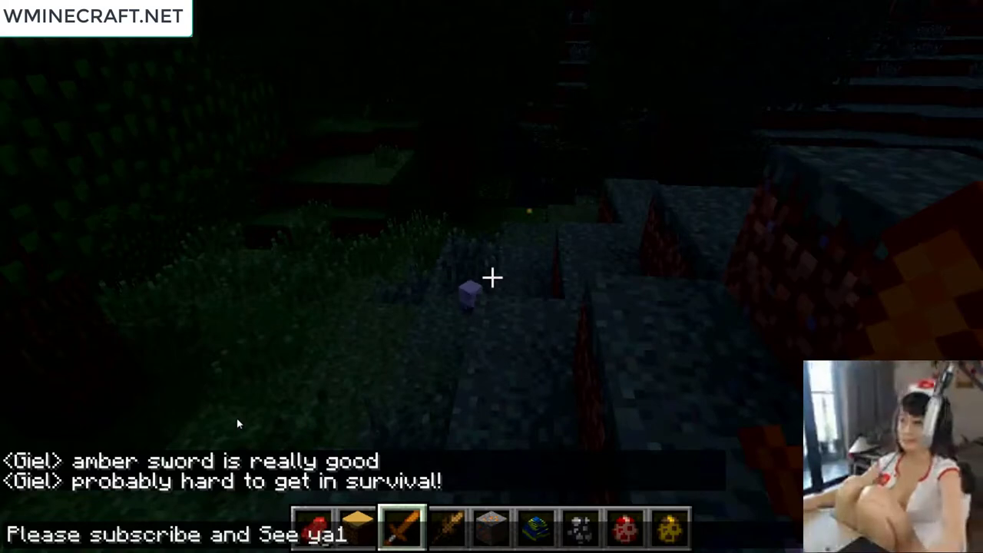
key("Return")
key("Escape")
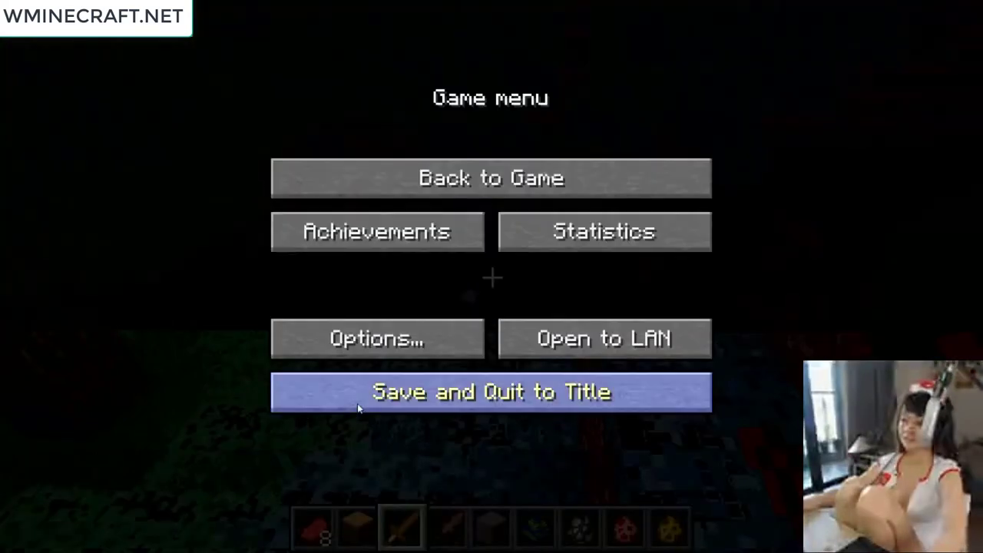